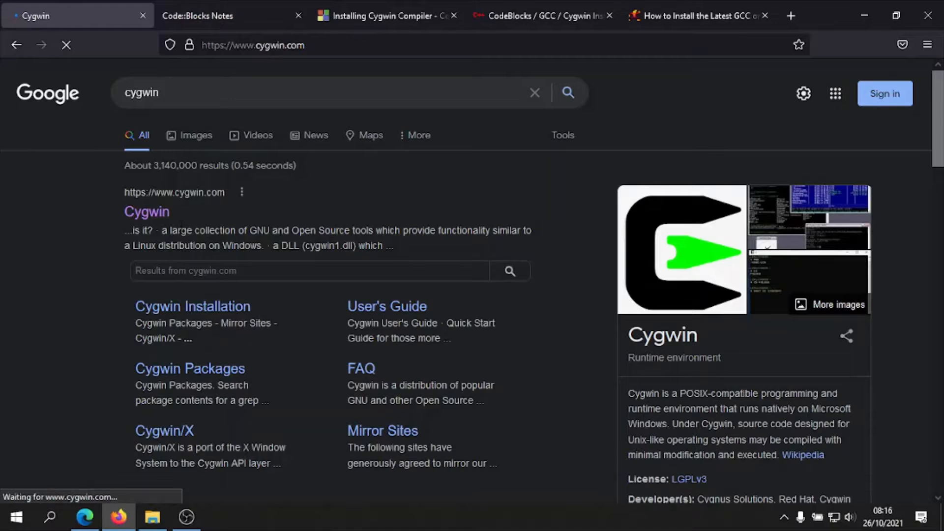
- Open the Install Cygwin page and review its 64-bit and 32-bit setup downloads and general installation notes
{"action": "scroll", "coordinate": [76, 175], "scroll_direction": "down", "scroll_amount": 2}
{"action": "scroll", "coordinate": [77, 175], "scroll_direction": "up", "scroll_amount": 2}
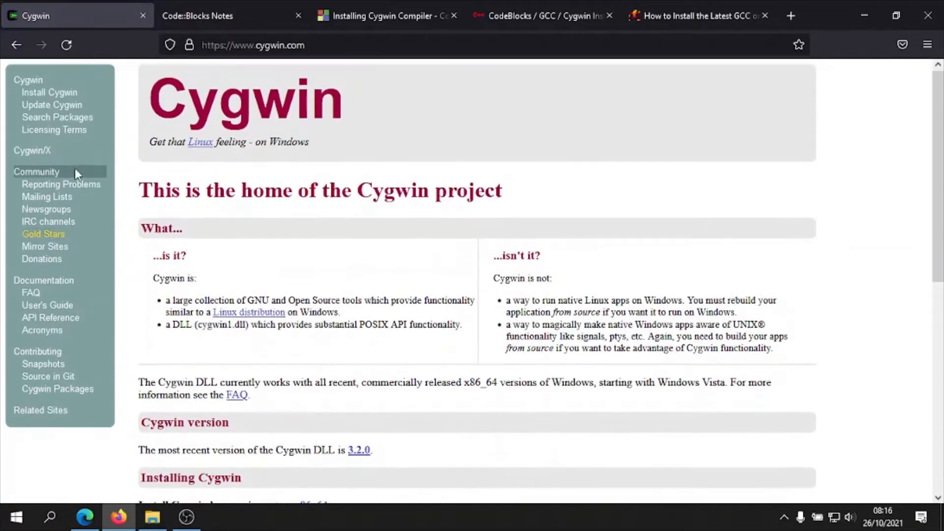
{"action": "left_click", "coordinate": [67, 95]}
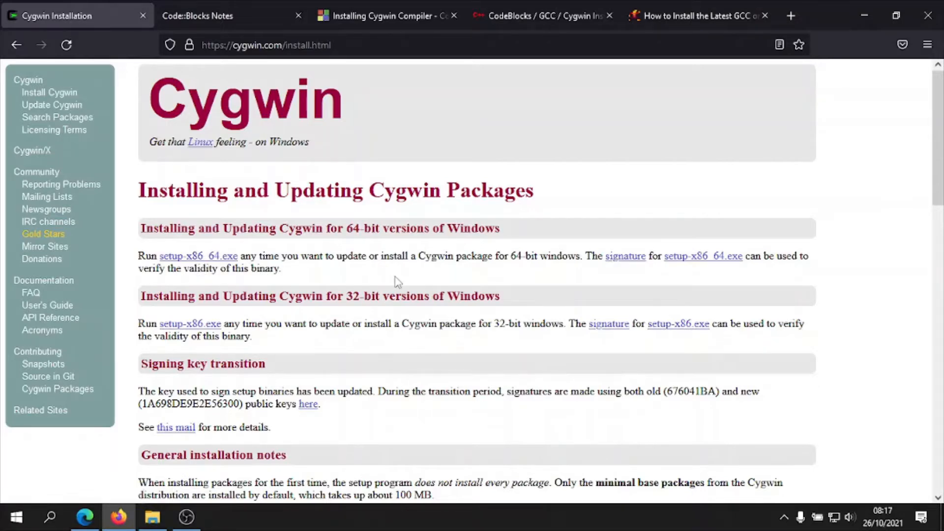
{"action": "scroll", "coordinate": [398, 281], "scroll_direction": "down", "scroll_amount": 1}
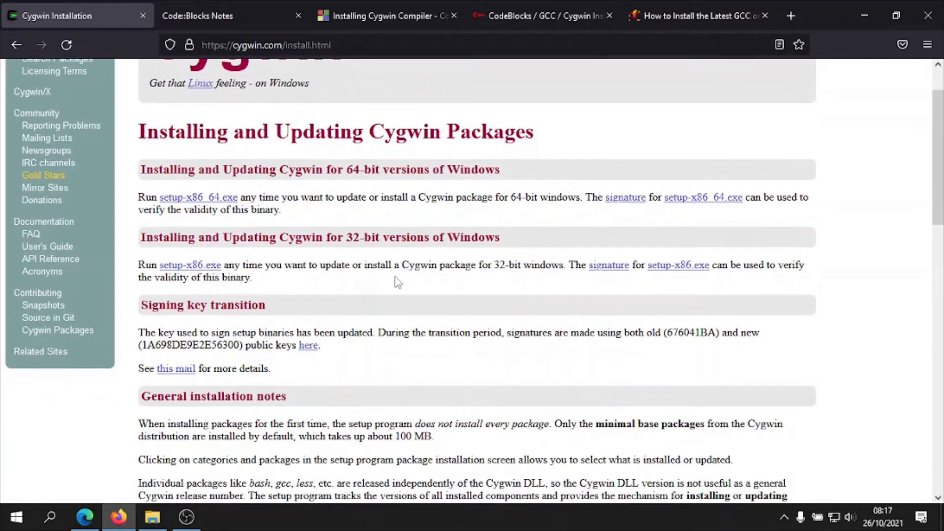
{"action": "scroll", "coordinate": [397, 281], "scroll_direction": "down", "scroll_amount": 4}
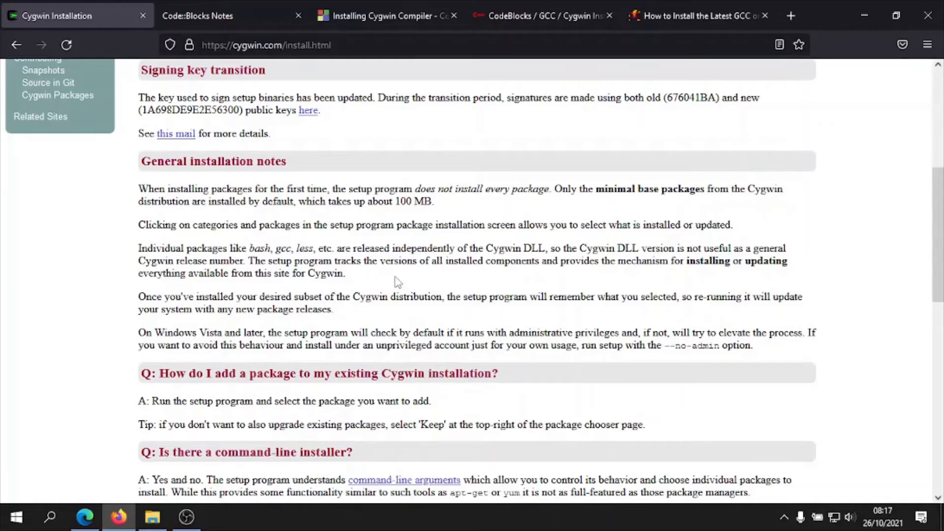
{"action": "scroll", "coordinate": [397, 282], "scroll_direction": "up", "scroll_amount": 5}
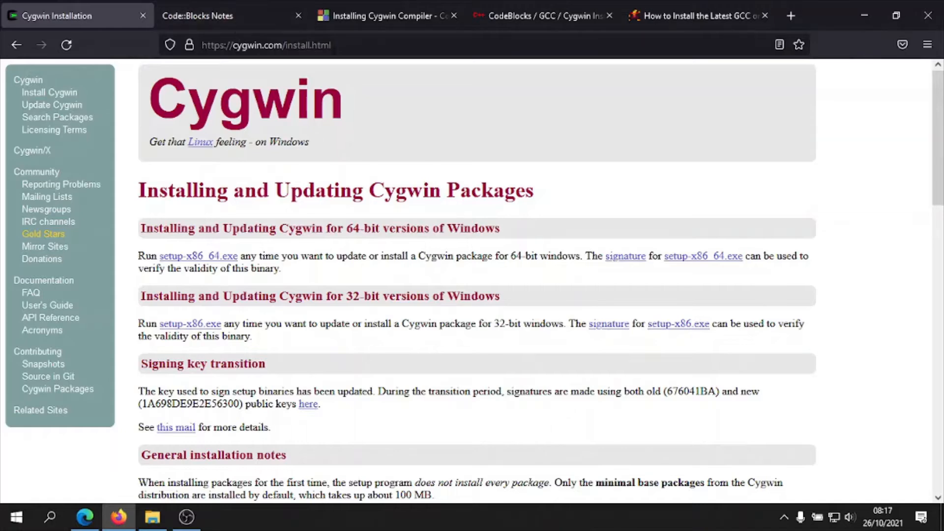
- Search the web for "codeblock" and open the official Code::Blocks website
{"action": "left_click", "coordinate": [352, 49]}
{"action": "type", "text": "cod"}
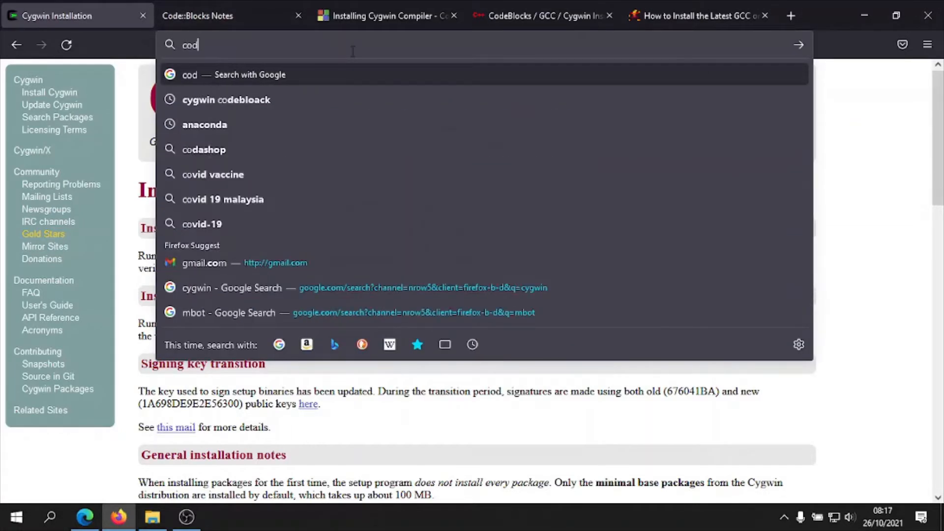
{"action": "type", "text": "eb"}
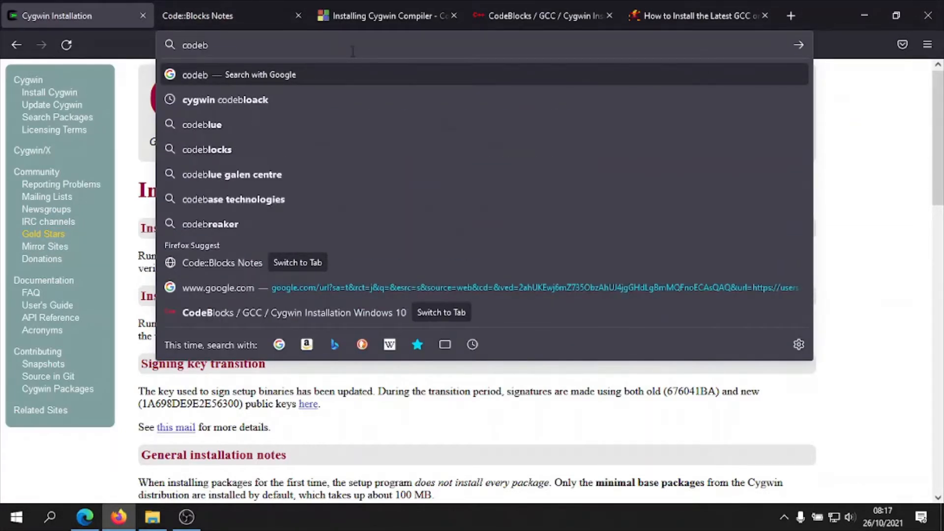
{"action": "type", "text": "lock"}
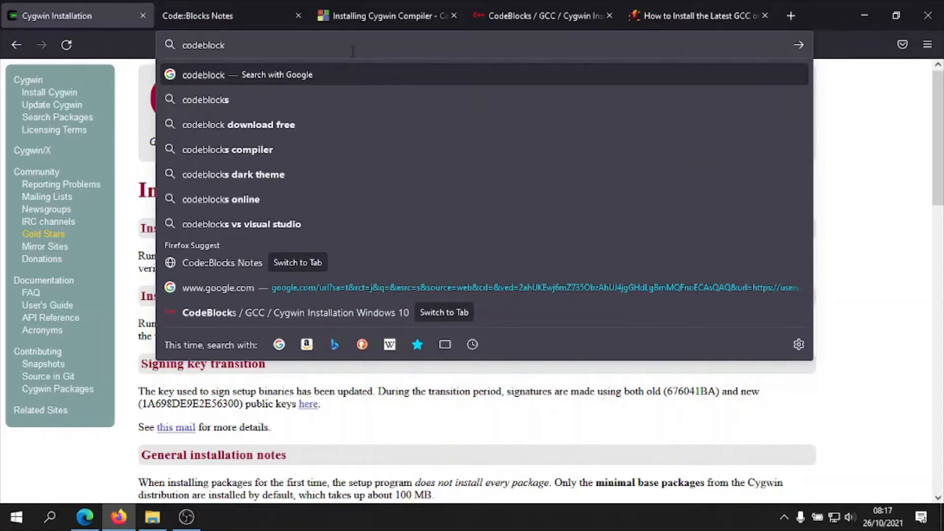
{"action": "key", "text": "Return"}
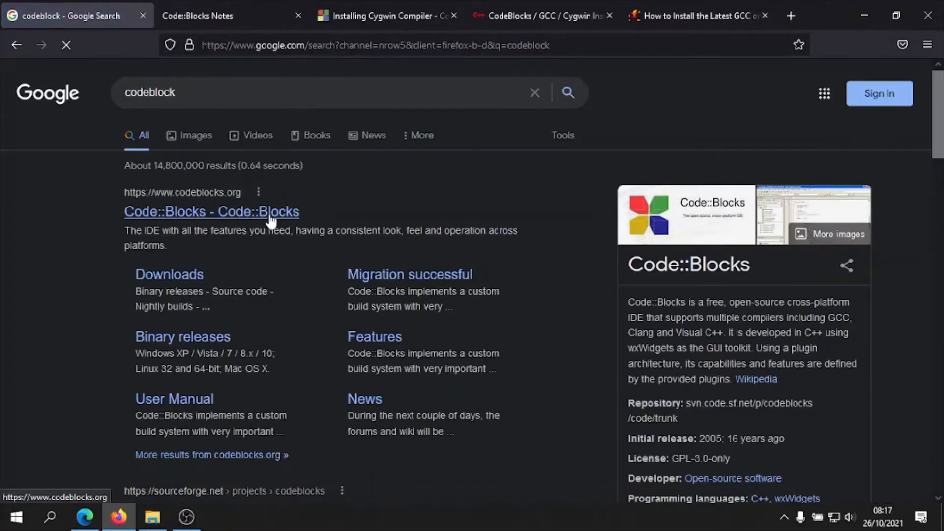
{"action": "left_click", "coordinate": [271, 216]}
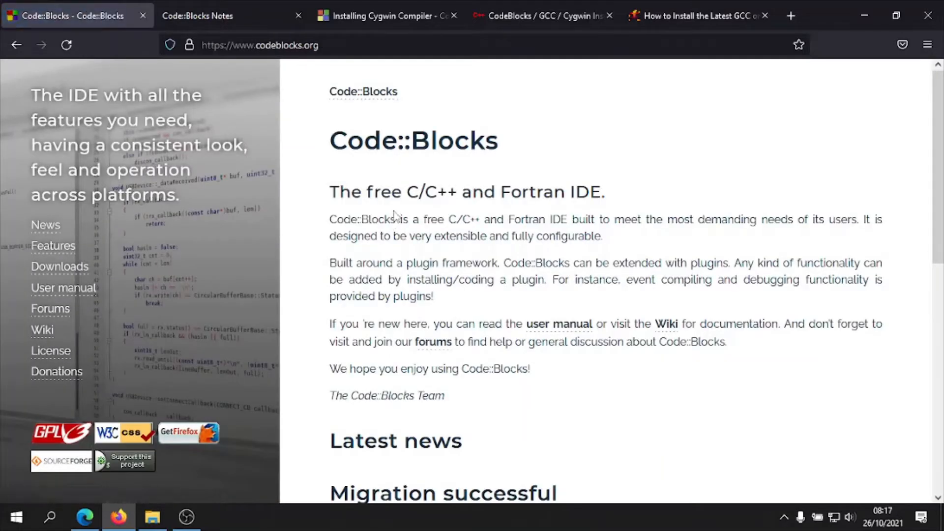
- Enlarge the Code::Blocks site to 140% and go to the Microsoft Windows section of its binary release downloads
{"action": "key", "text": "ctrl+plus"}
{"action": "key", "text": "ctrl+plus"}
{"action": "key", "text": "ctrl+plus"}
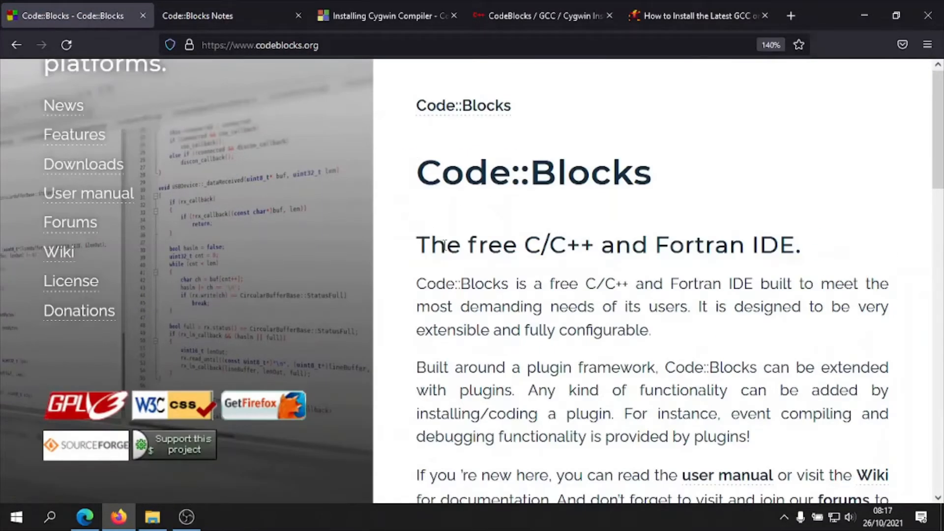
{"action": "left_click", "coordinate": [92, 170]}
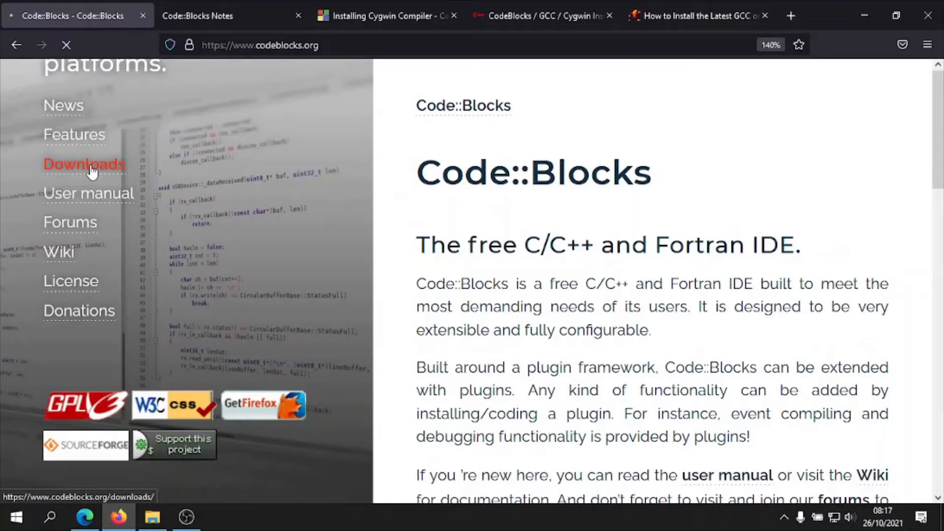
{"action": "scroll", "coordinate": [645, 297], "scroll_direction": "down", "scroll_amount": 3}
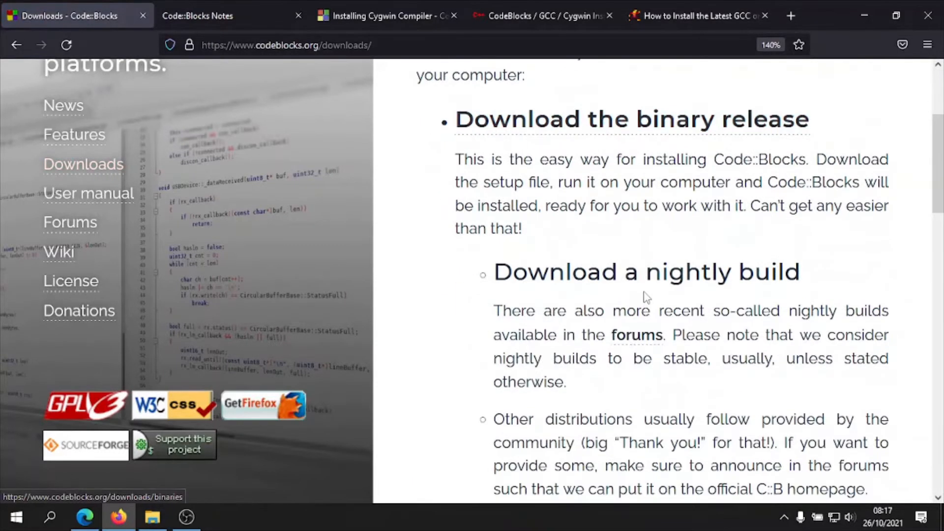
{"action": "scroll", "coordinate": [645, 297], "scroll_direction": "up", "scroll_amount": 5}
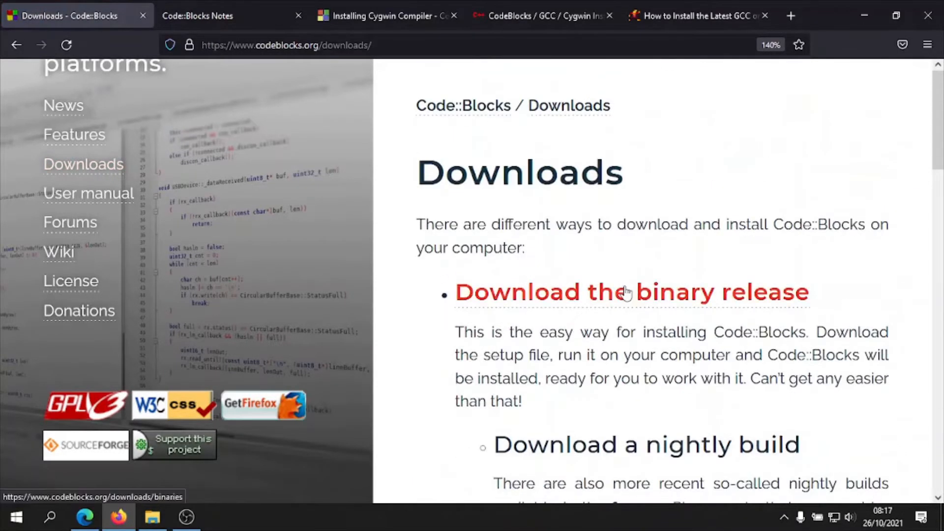
{"action": "left_click", "coordinate": [626, 293]}
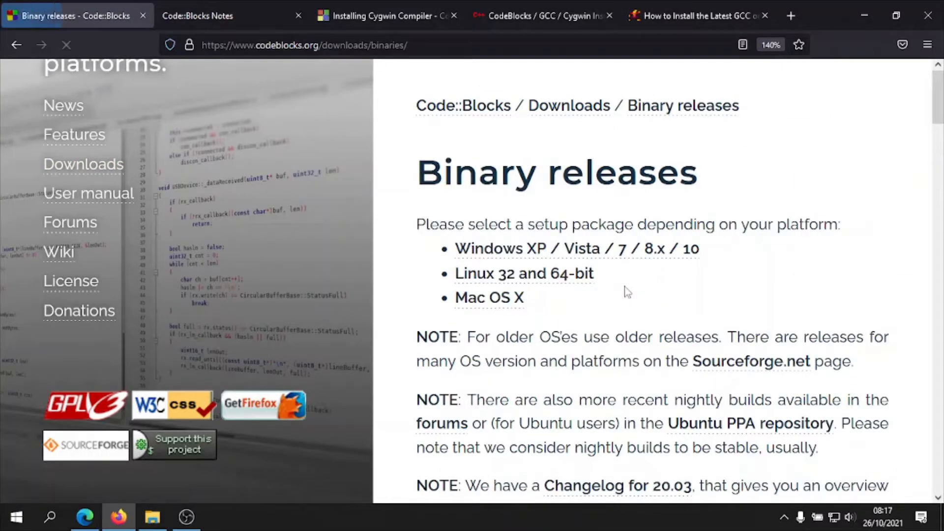
{"action": "left_click", "coordinate": [653, 249]}
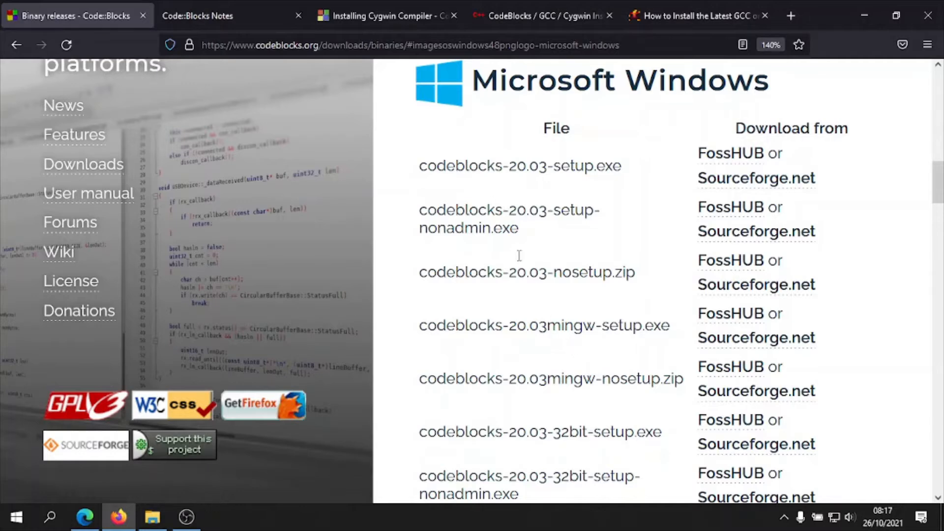
- Examine the Windows setup files on offer, highlighting codeblocks-20.03mingw-setup.exe and the mingw part of its name
{"action": "scroll", "coordinate": [516, 255], "scroll_direction": "down", "scroll_amount": 3}
{"action": "scroll", "coordinate": [520, 337], "scroll_direction": "up", "scroll_amount": 3}
{"action": "left_click_drag", "start_coordinate": [426, 169], "coordinate": [540, 169]}
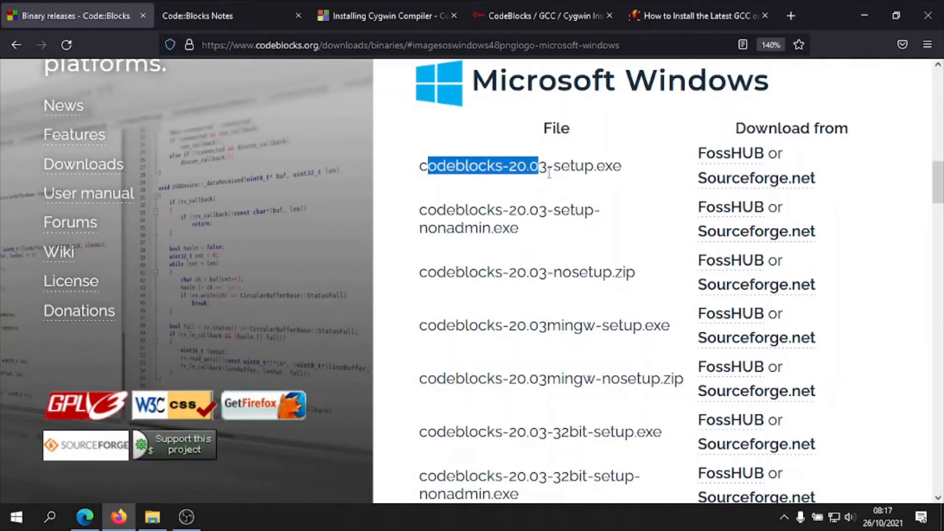
{"action": "left_click", "coordinate": [418, 216]}
{"action": "left_click_drag", "start_coordinate": [417, 216], "coordinate": [521, 246]}
{"action": "left_click_drag", "start_coordinate": [426, 273], "coordinate": [489, 333]}
{"action": "left_click_drag", "start_coordinate": [419, 346], "coordinate": [661, 339]}
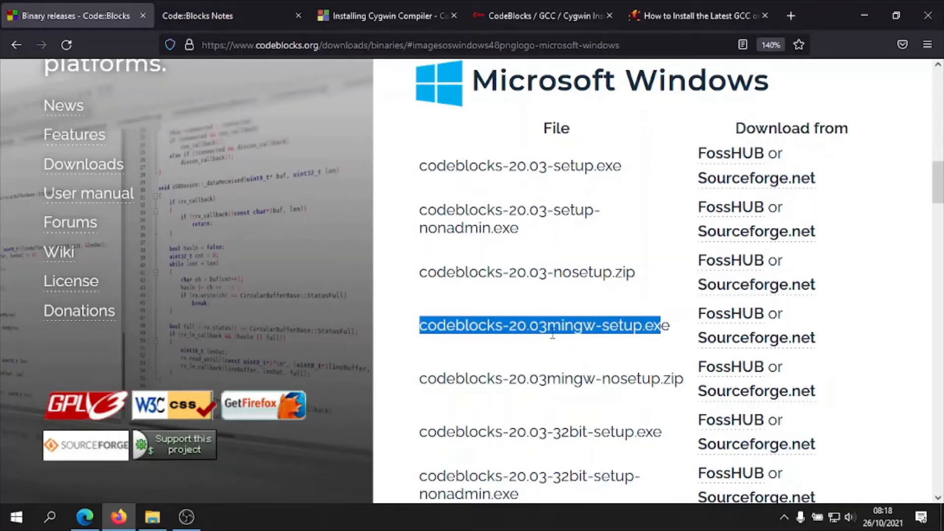
{"action": "left_click_drag", "start_coordinate": [552, 334], "coordinate": [592, 328]}
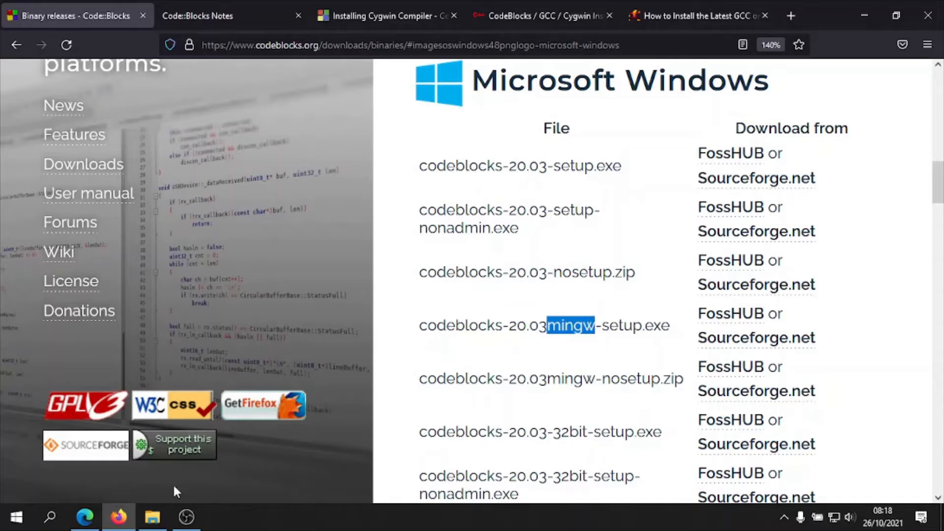
- Switch to File Explorer, run setup-x86_64.exe from the Teaching folder, and proceed past the Cygwin installer's welcome page
{"action": "left_click", "coordinate": [152, 524]}
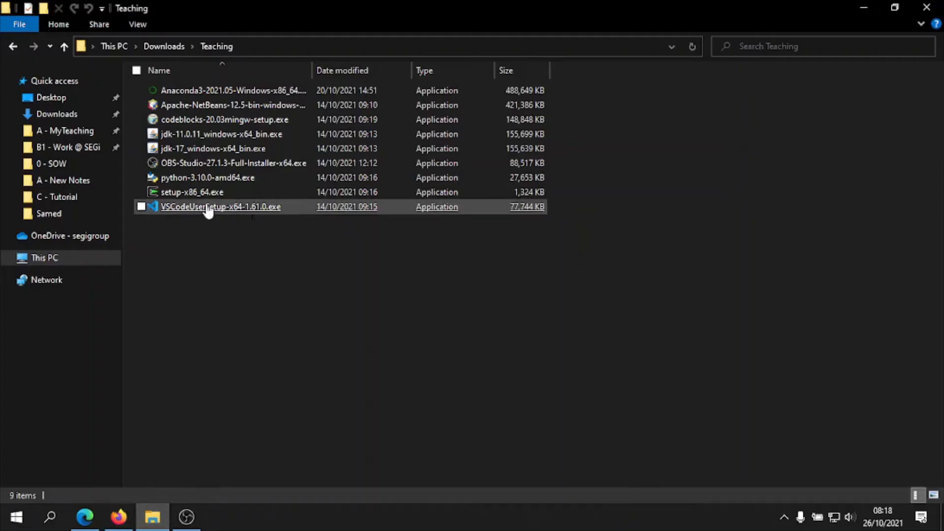
{"action": "double_click", "coordinate": [172, 196]}
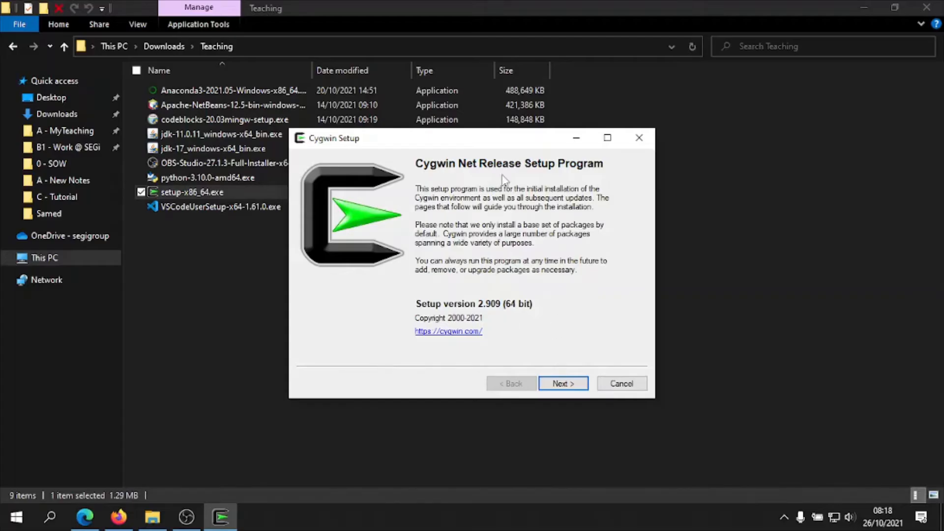
{"action": "left_click_drag", "start_coordinate": [499, 138], "coordinate": [505, 65]}
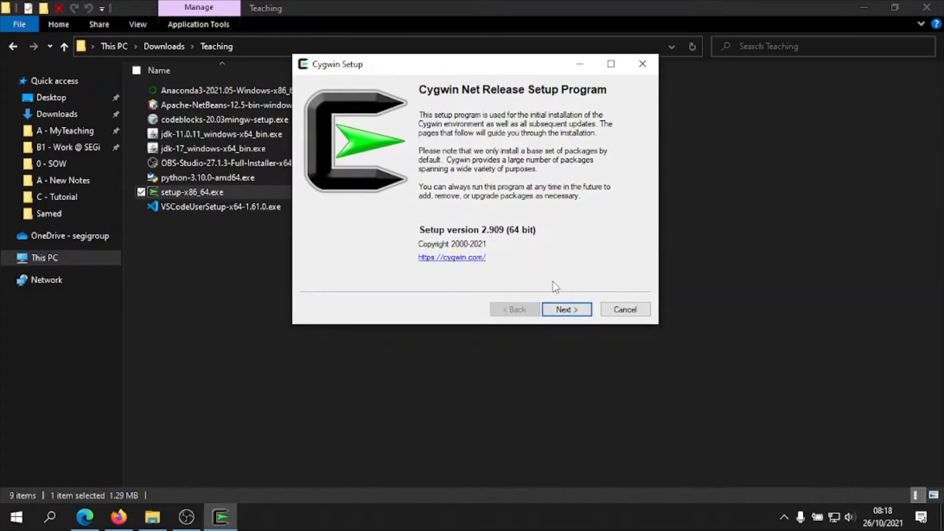
{"action": "left_click", "coordinate": [563, 309]}
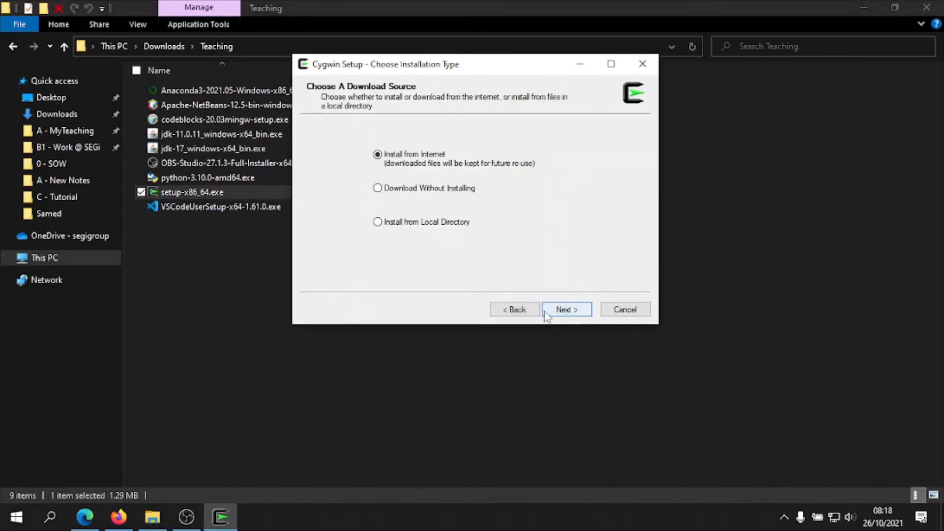
- Keep Install from Internet, the root directory C:\cygwin64 for all users, and the default local package directory in the Cygwin setup
{"action": "left_click", "coordinate": [866, 7]}
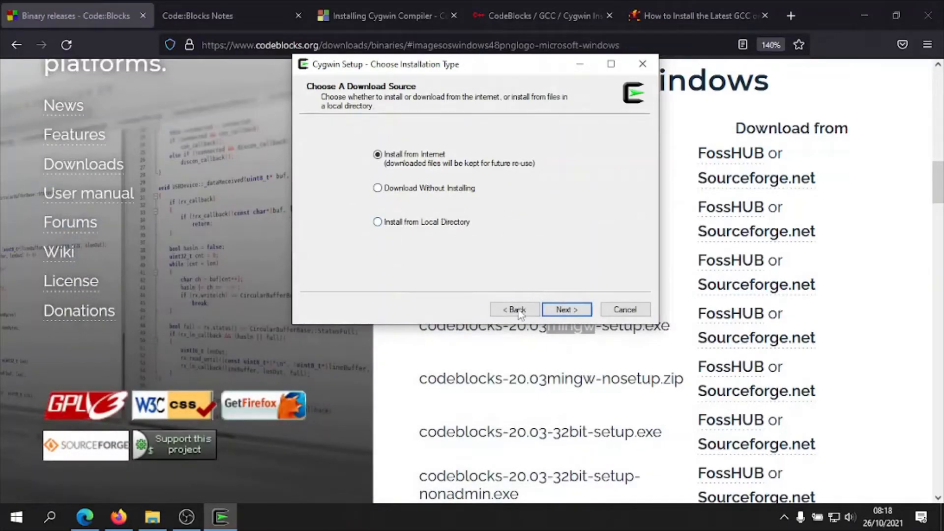
{"action": "left_click", "coordinate": [565, 309]}
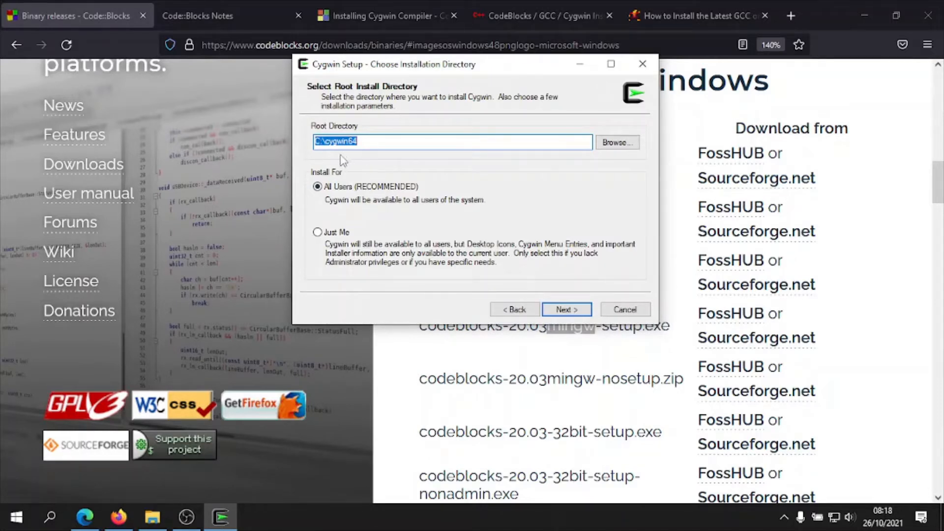
{"action": "left_click", "coordinate": [565, 308]}
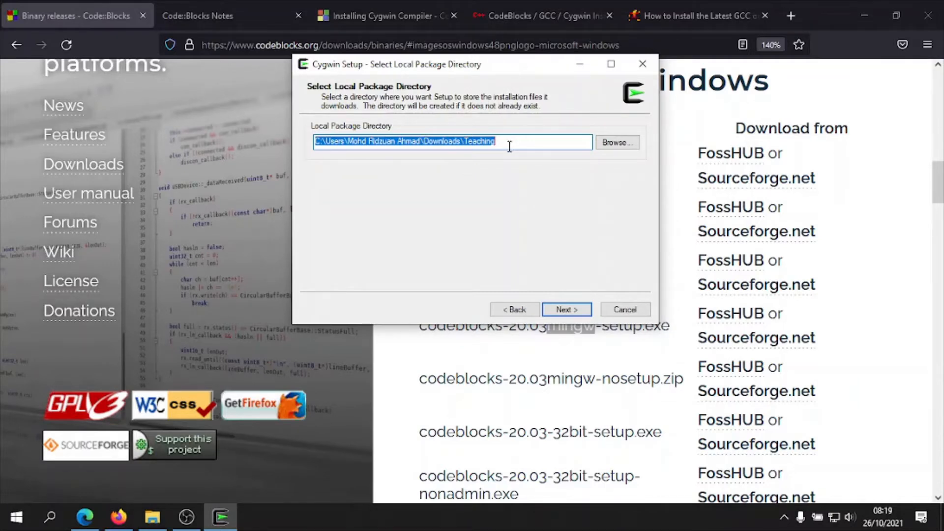
{"action": "left_click", "coordinate": [571, 313]}
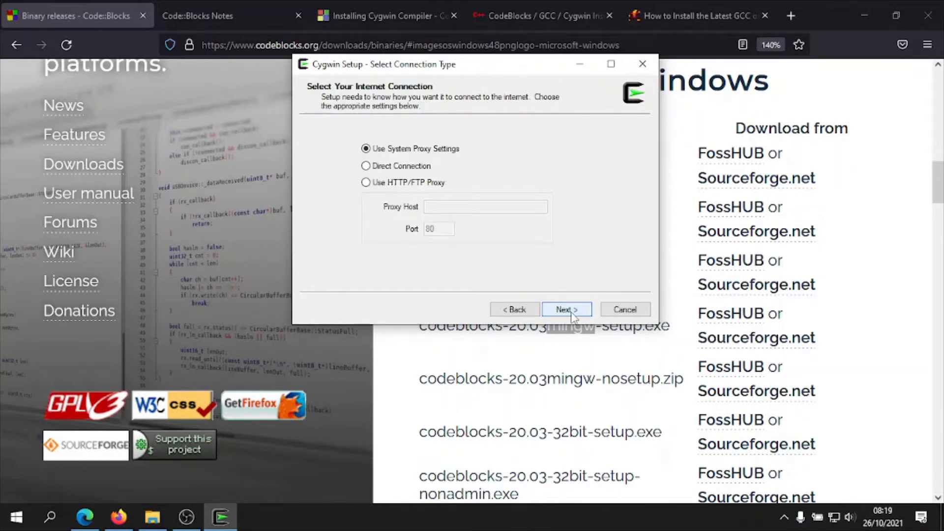
{"action": "left_click", "coordinate": [394, 168]}
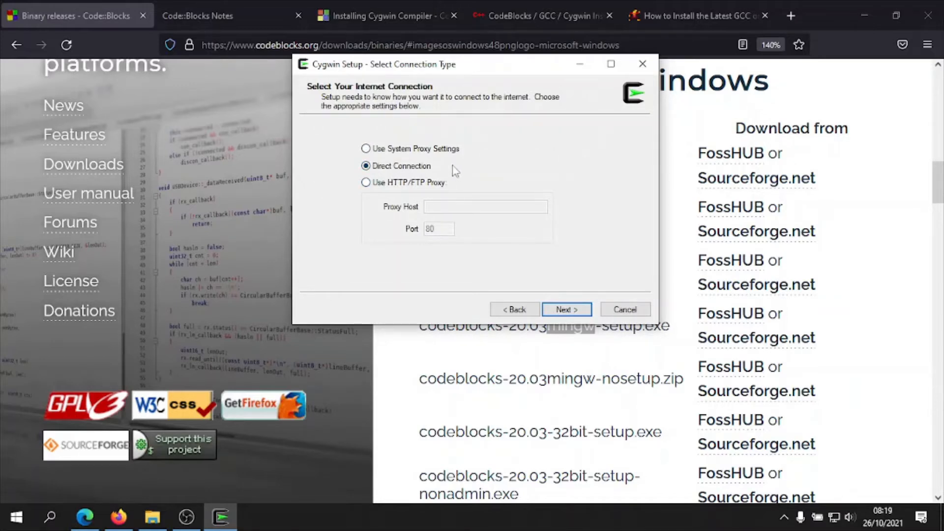
{"action": "left_click", "coordinate": [578, 315]}
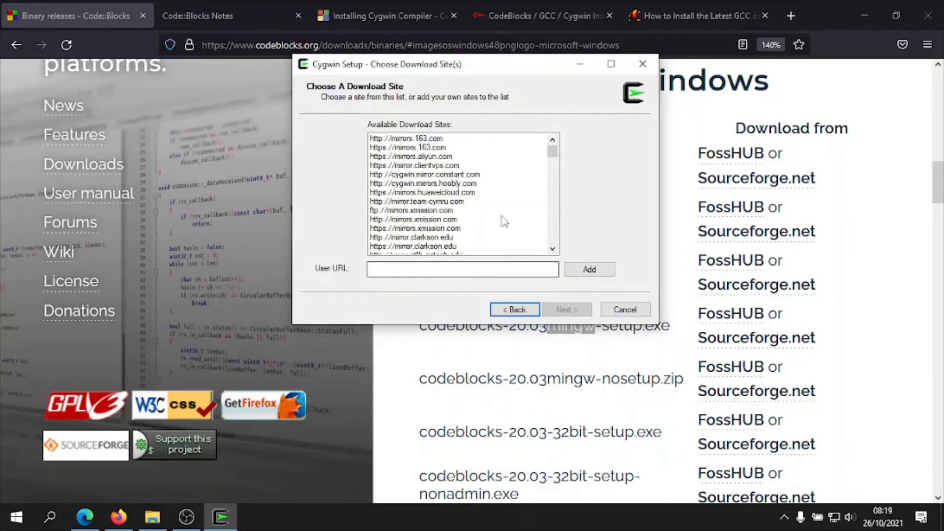
{"action": "mouse_move", "coordinate": [553, 150]}
{"action": "left_mouse_down"}
{"action": "mouse_move", "coordinate": [553, 216]}
{"action": "mouse_move", "coordinate": [554, 135]}
{"action": "left_mouse_up"}
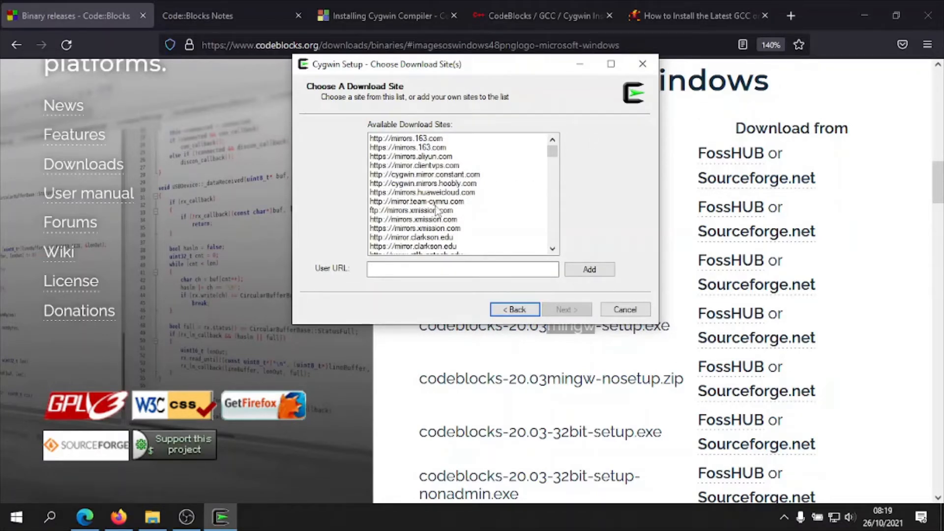
{"action": "left_click", "coordinate": [424, 175]}
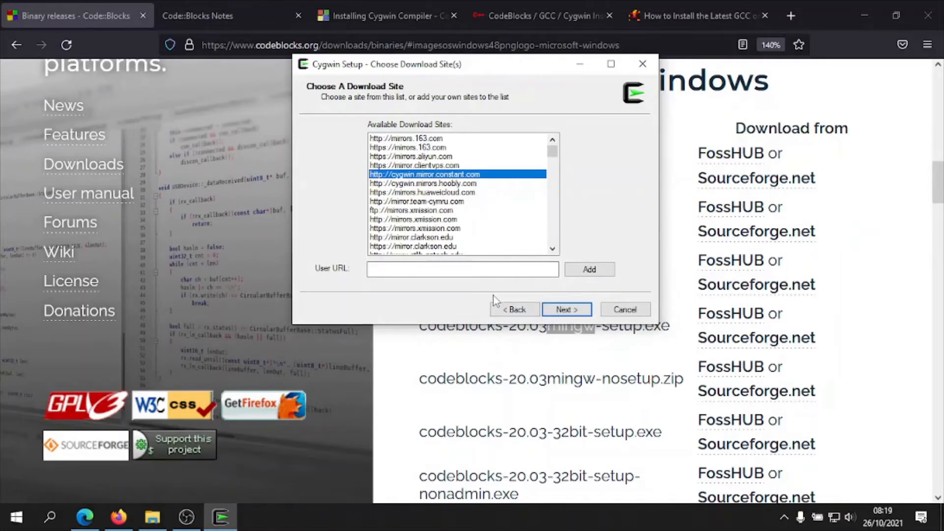
{"action": "mouse_move", "coordinate": [552, 151]}
{"action": "left_mouse_down"}
{"action": "mouse_move", "coordinate": [553, 232]}
{"action": "mouse_move", "coordinate": [554, 135]}
{"action": "left_mouse_up"}
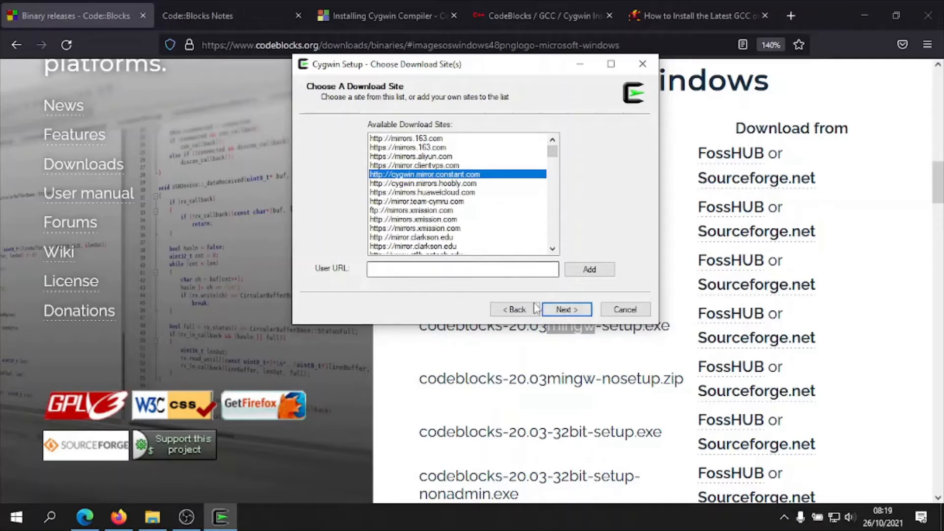
{"action": "left_click", "coordinate": [570, 314]}
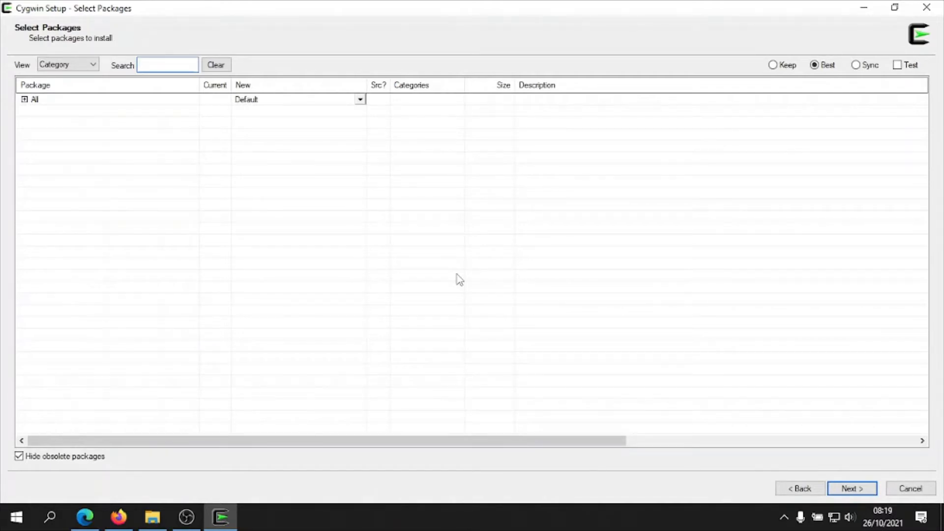
- Expand the full package category list and browse the packages in the Archive category
{"action": "left_click", "coordinate": [24, 99]}
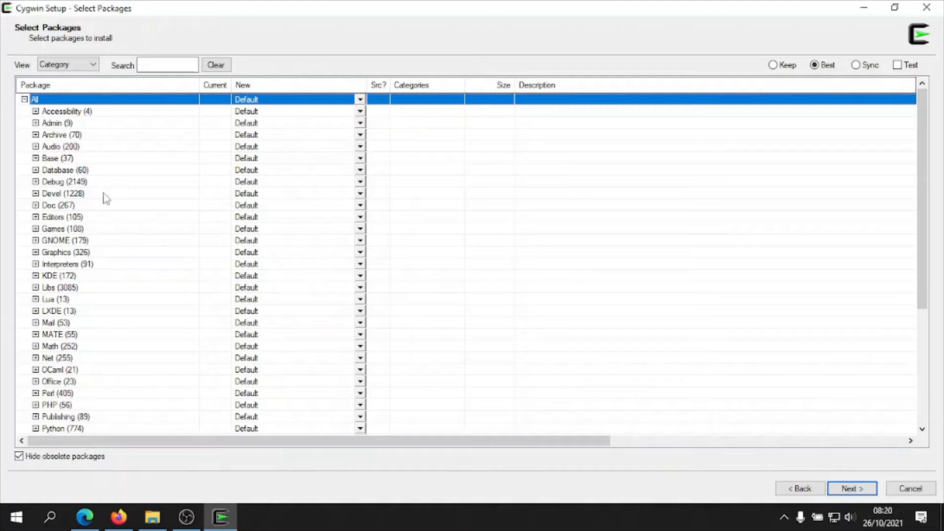
{"action": "left_click", "coordinate": [35, 135]}
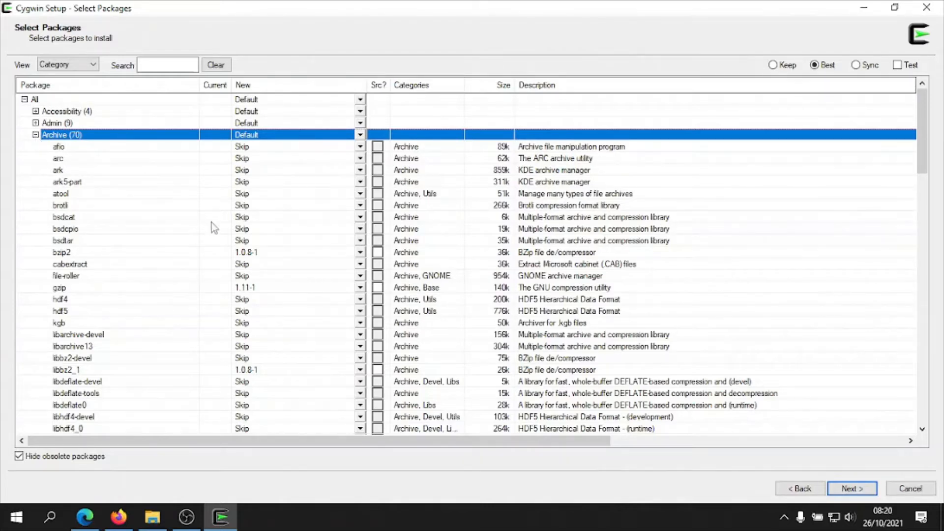
{"action": "scroll", "coordinate": [458, 287], "scroll_direction": "down", "scroll_amount": 11}
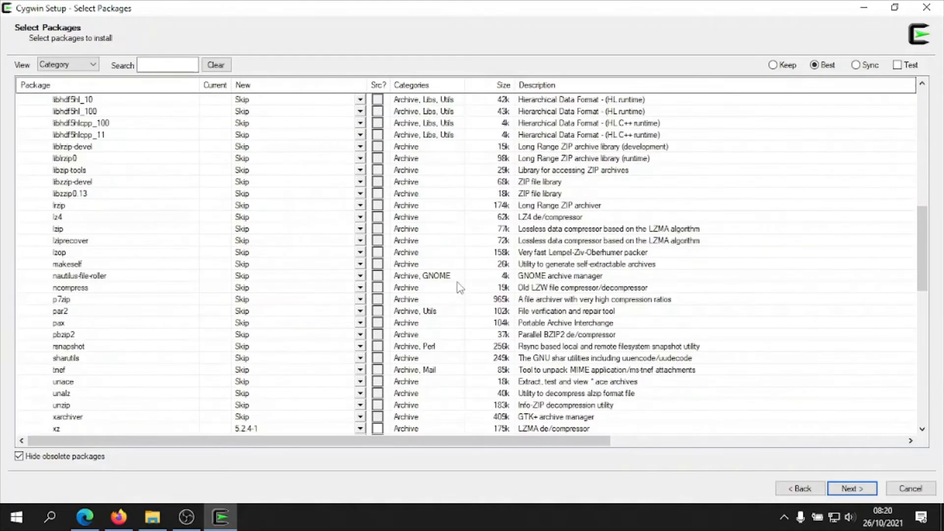
{"action": "scroll", "coordinate": [459, 286], "scroll_direction": "down", "scroll_amount": 9}
{"action": "scroll", "coordinate": [460, 287], "scroll_direction": "up", "scroll_amount": 7}
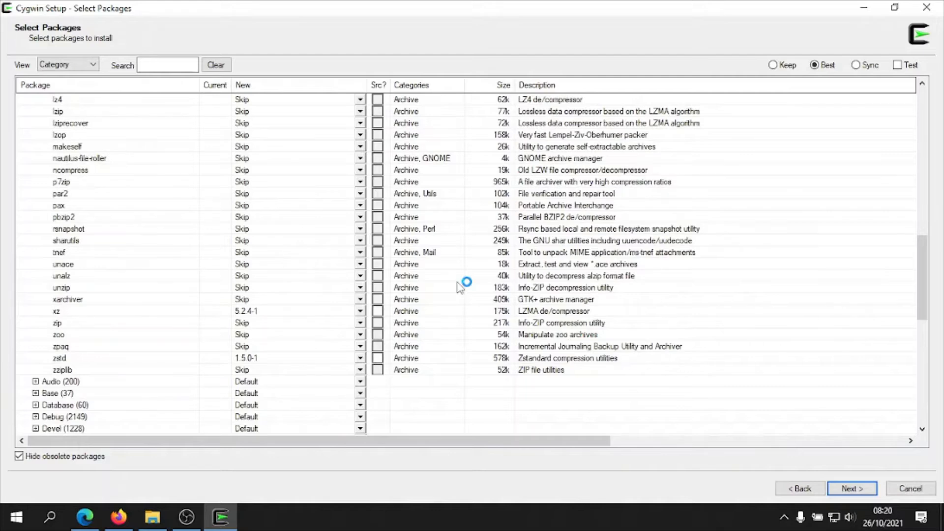
{"action": "scroll", "coordinate": [460, 287], "scroll_direction": "up", "scroll_amount": 10}
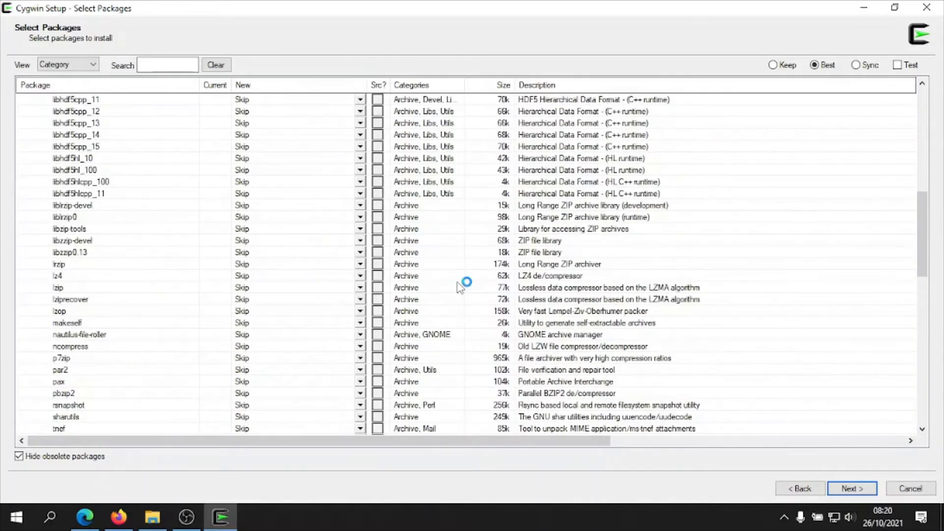
{"action": "scroll", "coordinate": [460, 286], "scroll_direction": "up", "scroll_amount": 7}
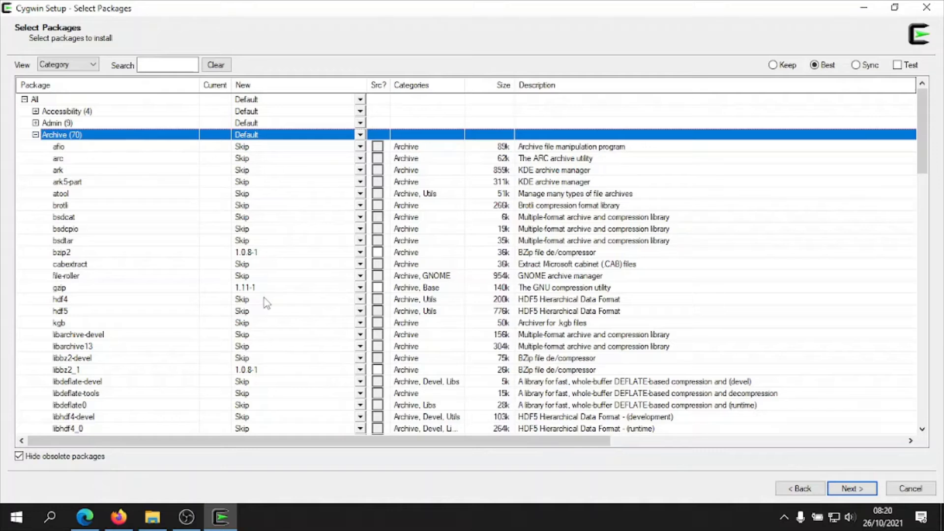
- Filter the package list by gcc and expand the Debug and Devel categories
{"action": "left_click", "coordinate": [163, 63]}
{"action": "type", "text": "gcc"}
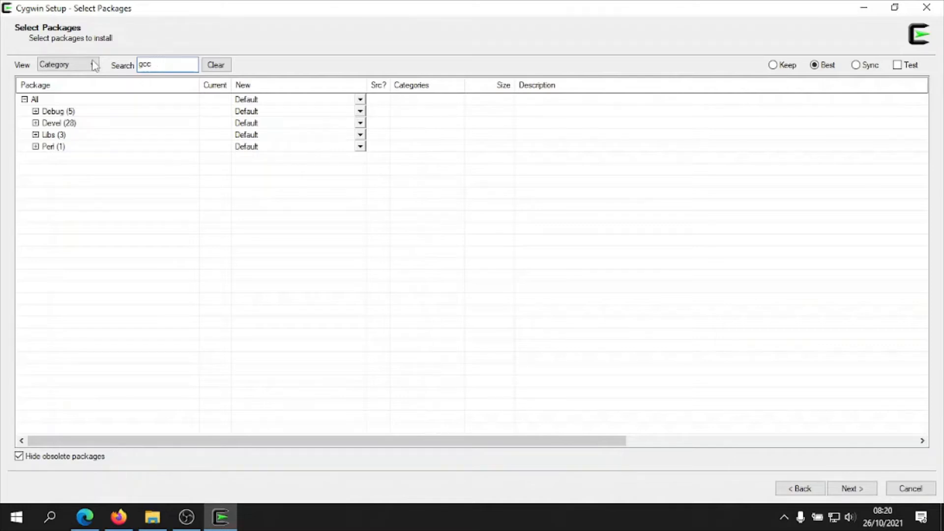
{"action": "left_click", "coordinate": [36, 111]}
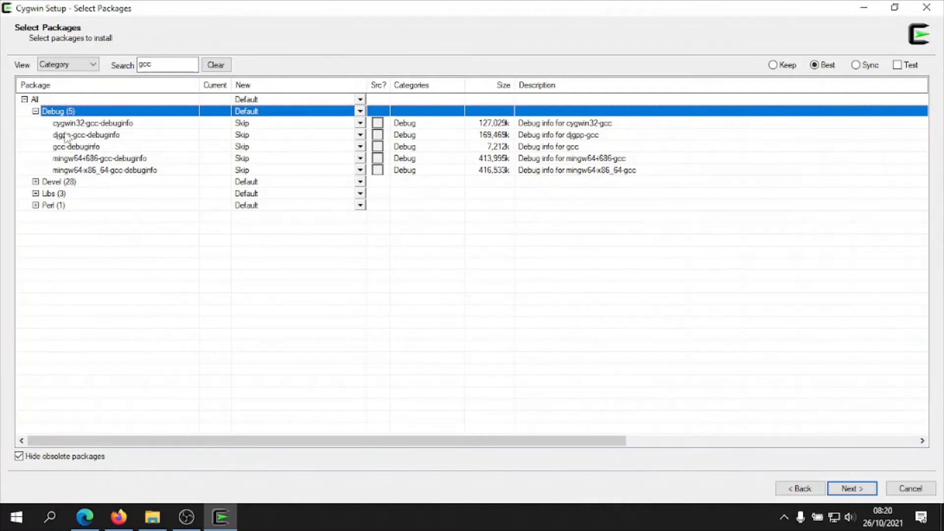
{"action": "left_click", "coordinate": [35, 181]}
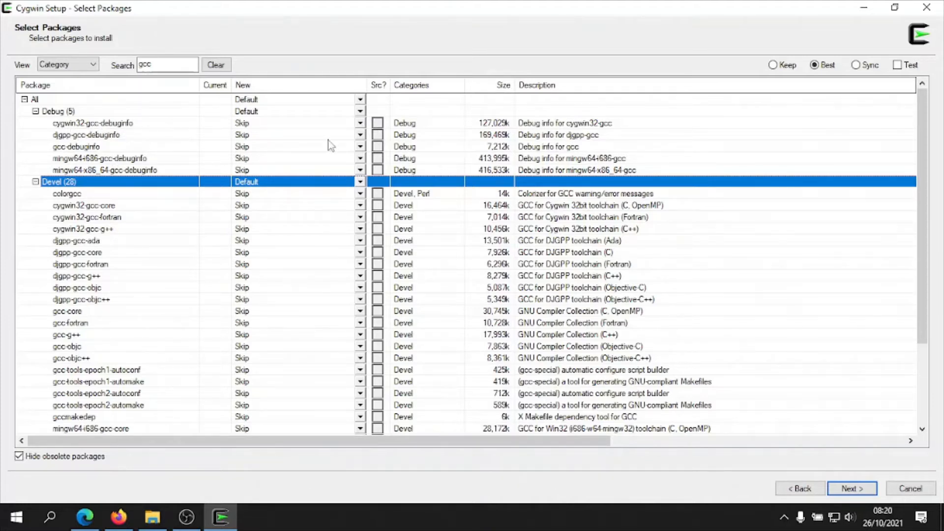
- In the Debug category, choose version 6.4.0-1 for cygwin32-gcc-debuginfo and version 11.2.0-1 for gcc-debuginfo
{"action": "left_click", "coordinate": [378, 126]}
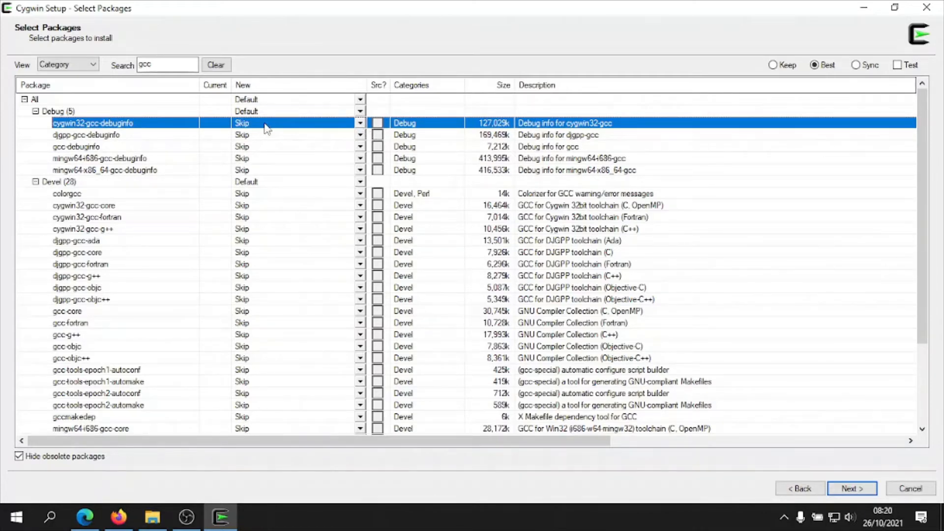
{"action": "left_click", "coordinate": [360, 123]}
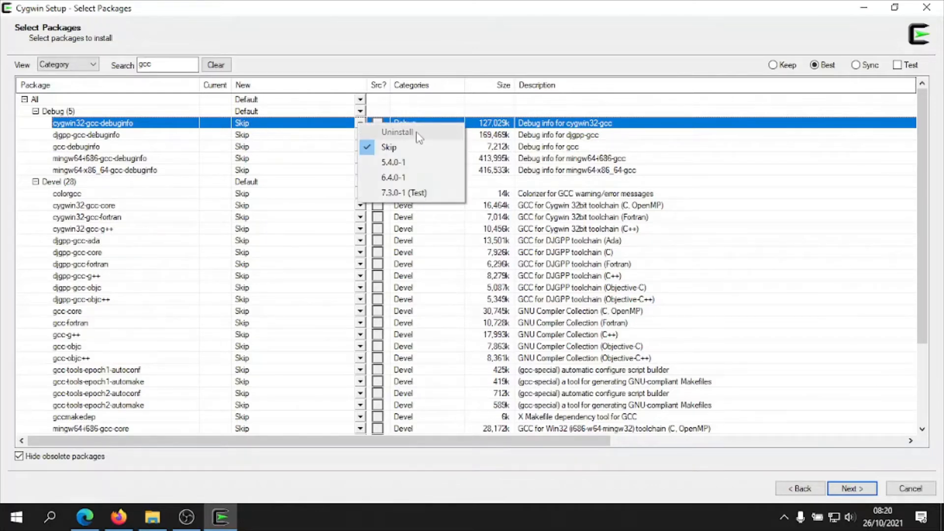
{"action": "left_click", "coordinate": [414, 183]}
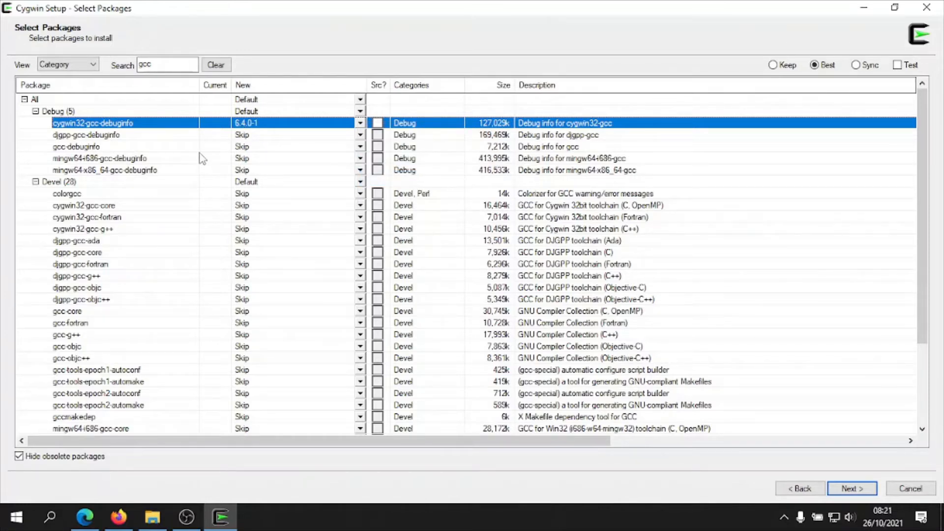
{"action": "left_click", "coordinate": [127, 150]}
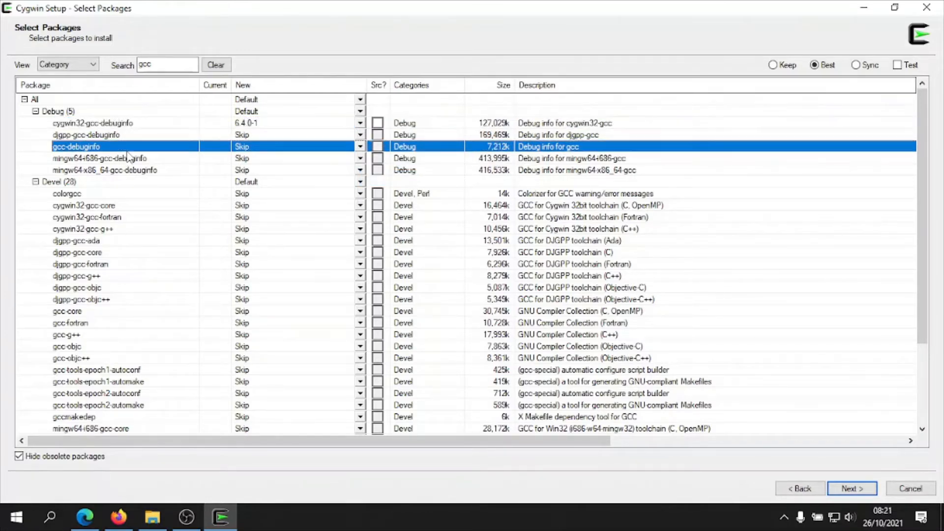
{"action": "left_click", "coordinate": [361, 147]}
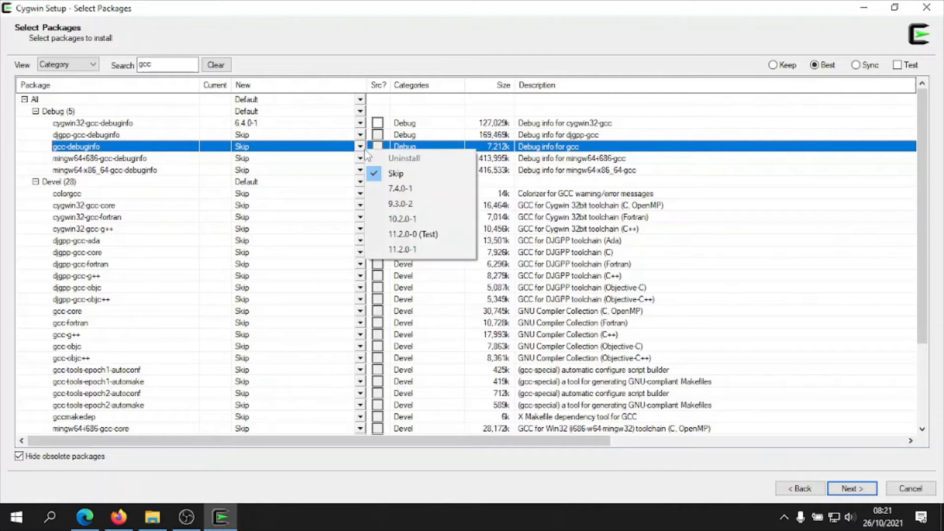
{"action": "left_click", "coordinate": [410, 251]}
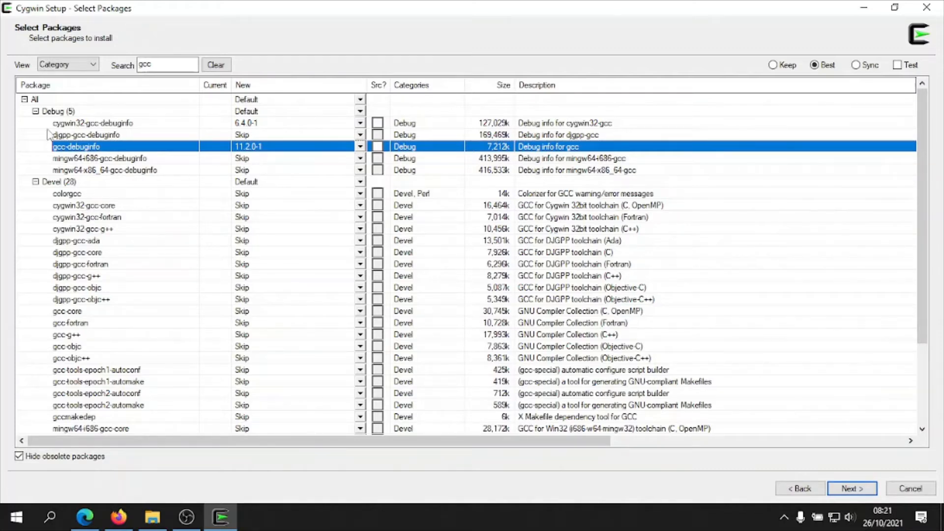
- Look through the Devel category's gcc packages and choose version 6.4.0-1 for cygwin32-gcc-core
{"action": "double_click", "coordinate": [59, 183]}
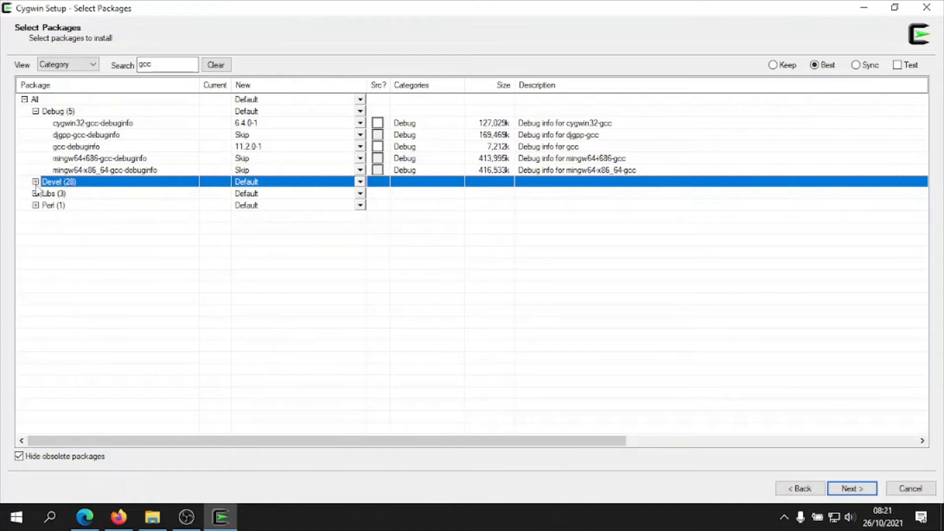
{"action": "left_click", "coordinate": [36, 182]}
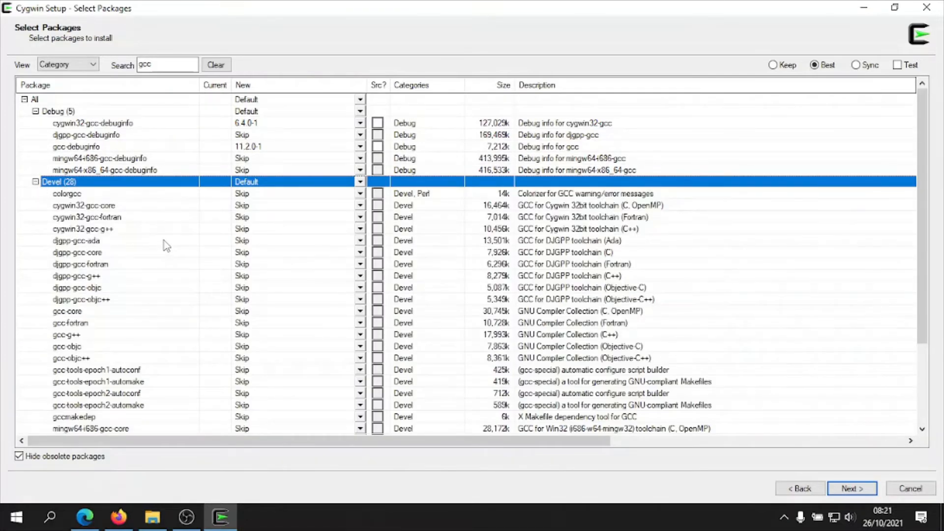
{"action": "scroll", "coordinate": [164, 240], "scroll_direction": "down", "scroll_amount": 2}
{"action": "scroll", "coordinate": [164, 243], "scroll_direction": "down", "scroll_amount": 1}
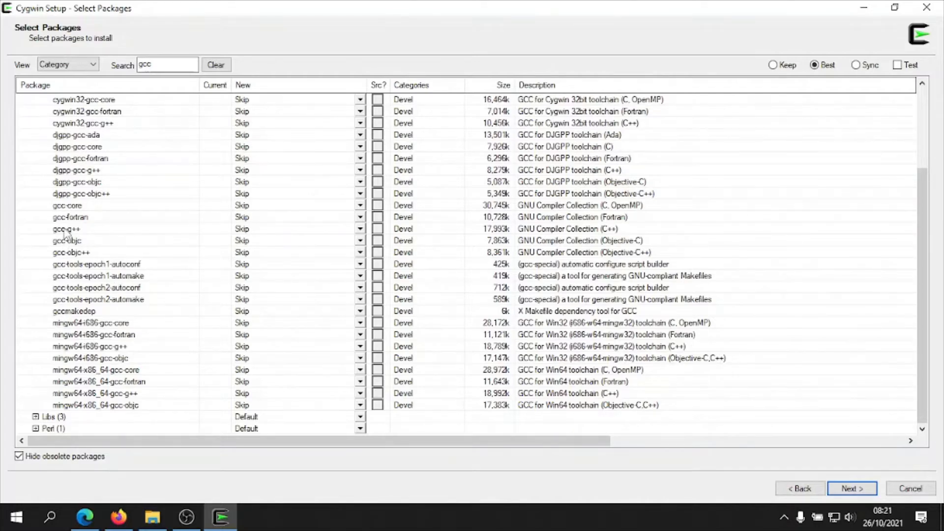
{"action": "scroll", "coordinate": [71, 220], "scroll_direction": "up", "scroll_amount": 2}
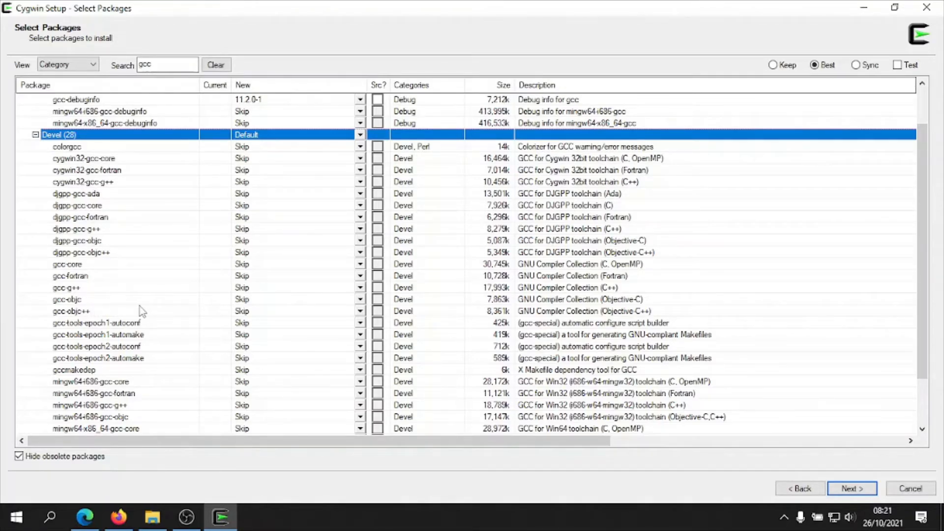
{"action": "scroll", "coordinate": [140, 308], "scroll_direction": "down", "scroll_amount": 2}
{"action": "scroll", "coordinate": [140, 311], "scroll_direction": "up", "scroll_amount": 2}
{"action": "left_click", "coordinate": [62, 160]}
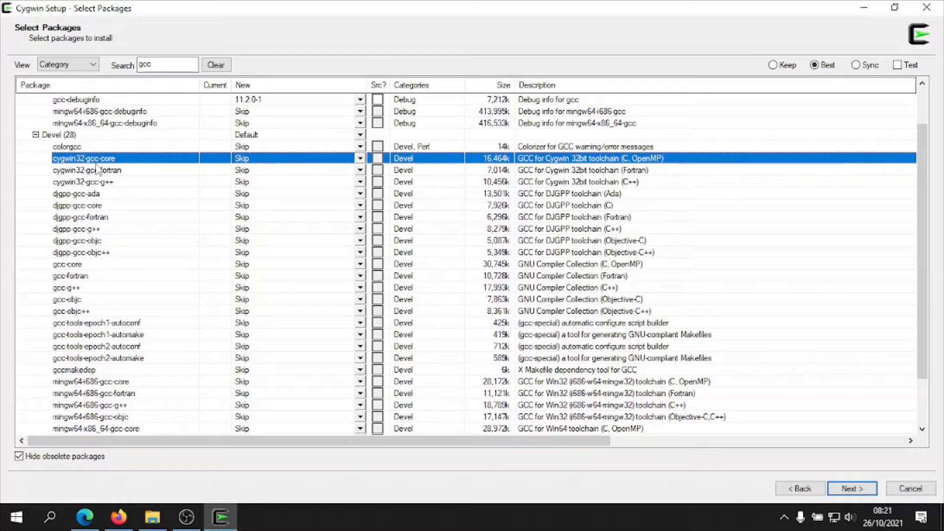
{"action": "left_click", "coordinate": [361, 159]}
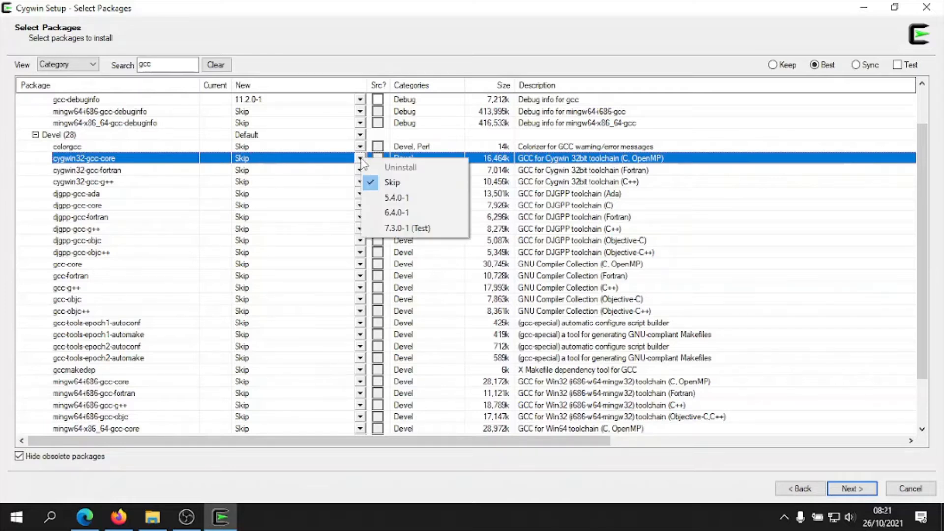
{"action": "left_click", "coordinate": [404, 218]}
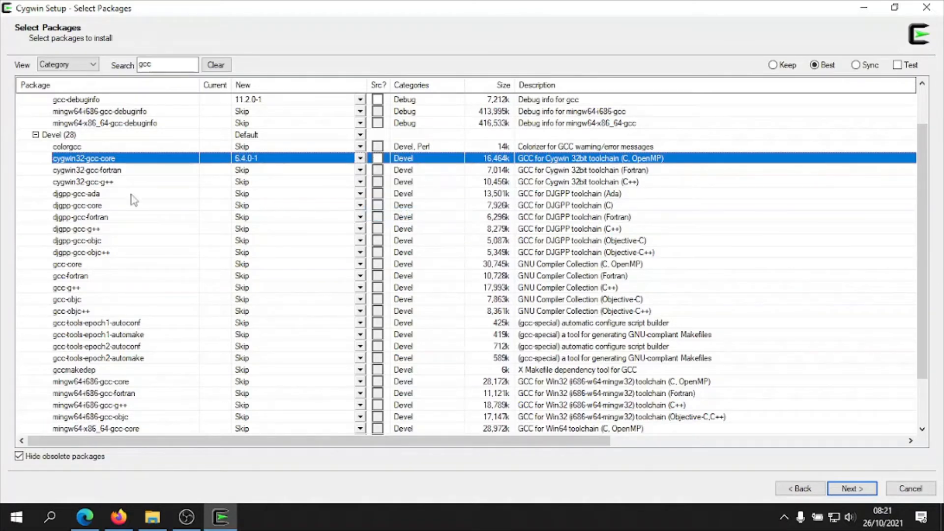
- Go down the Devel packages to gcc-core and choose version 11.2.0-1 for it
{"action": "left_click", "coordinate": [155, 172]}
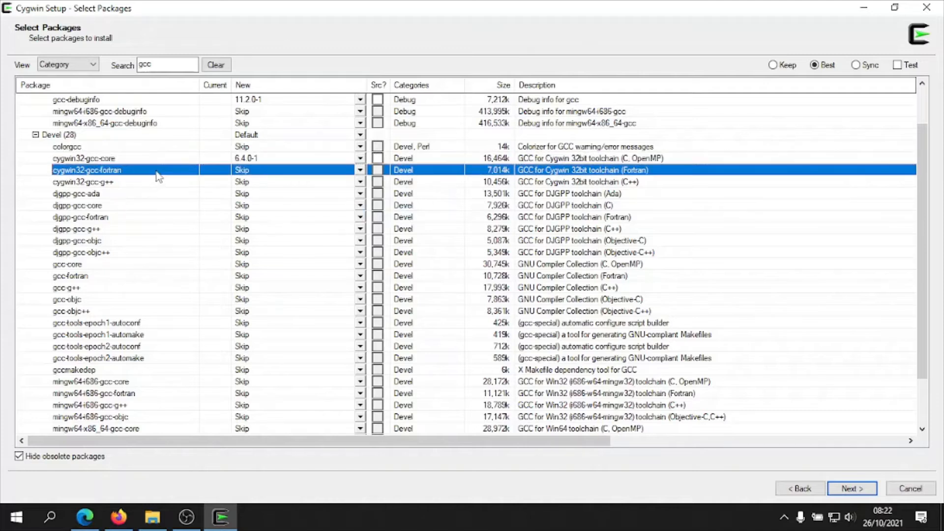
{"action": "left_click", "coordinate": [152, 184]}
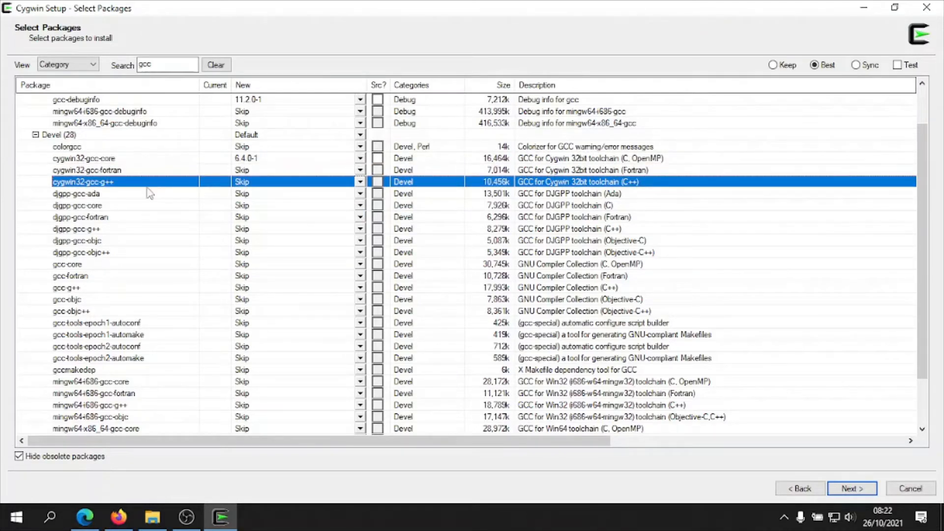
{"action": "left_click", "coordinate": [145, 194]}
{"action": "left_click", "coordinate": [133, 206]}
{"action": "left_click", "coordinate": [131, 218]}
{"action": "left_click", "coordinate": [130, 229]}
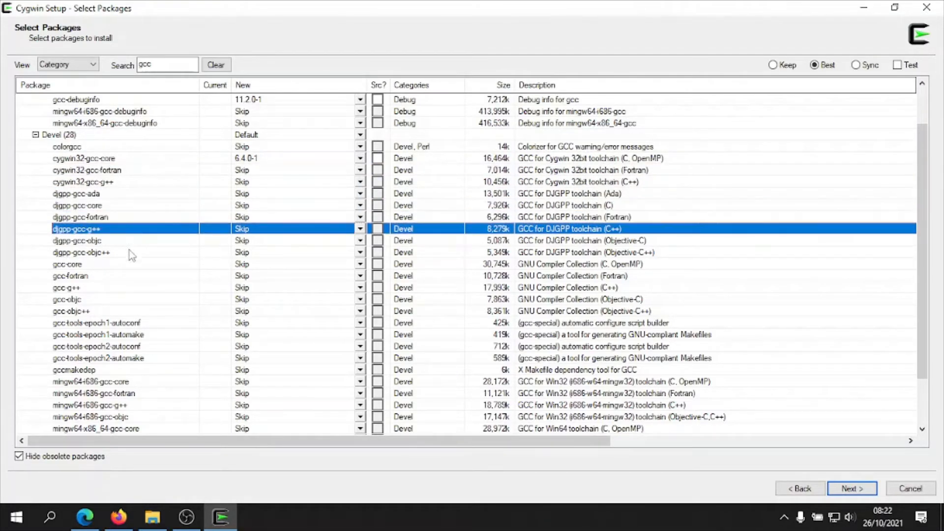
{"action": "left_click", "coordinate": [118, 268]}
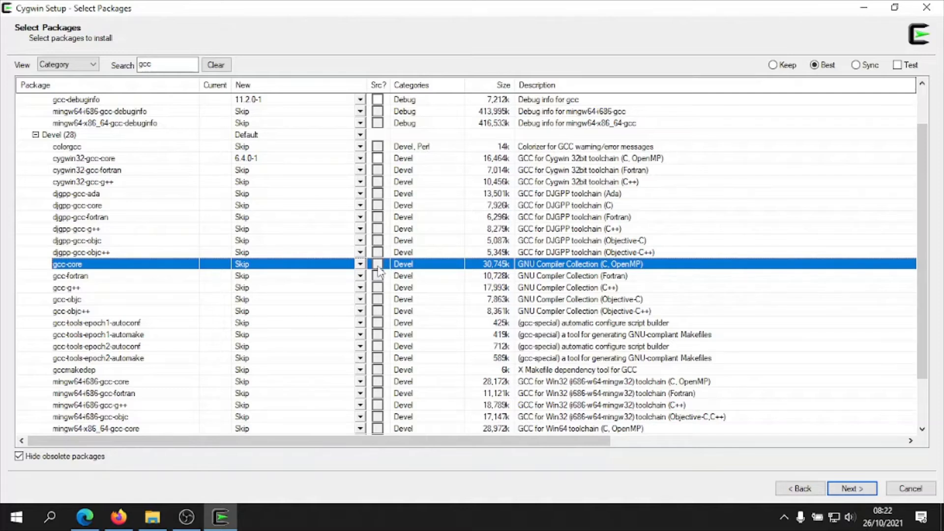
{"action": "left_click", "coordinate": [361, 264]}
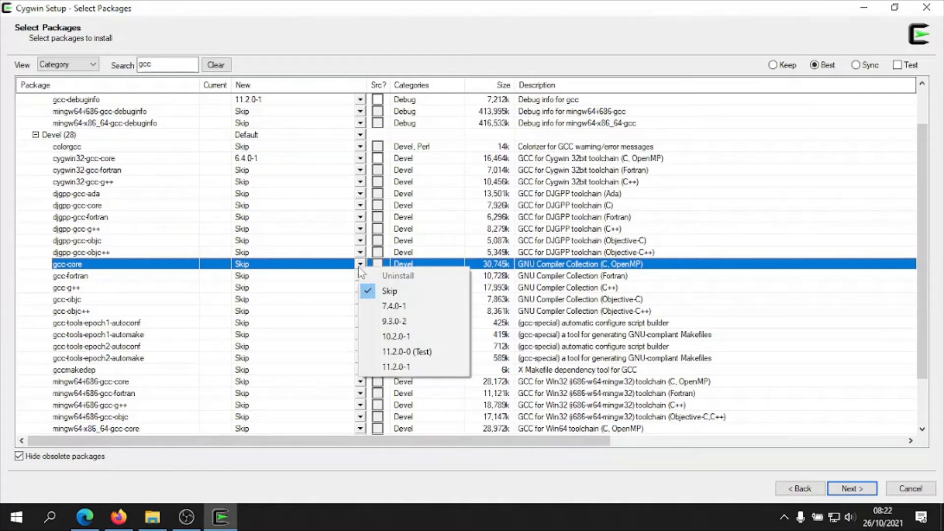
{"action": "left_click", "coordinate": [396, 367]}
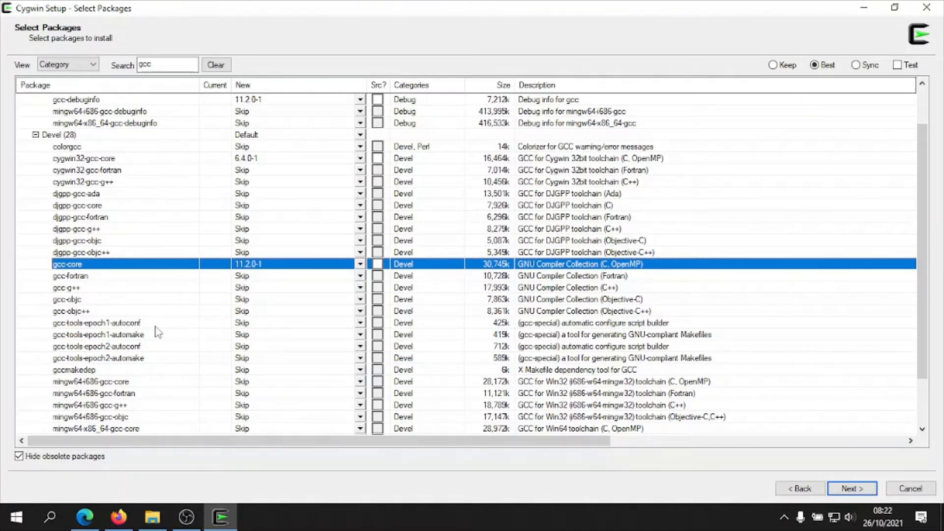
- Include the source for the Debug packages cygwin32-gcc-debuginfo and gcc-debuginfo
{"action": "scroll", "coordinate": [157, 333], "scroll_direction": "down", "scroll_amount": 2}
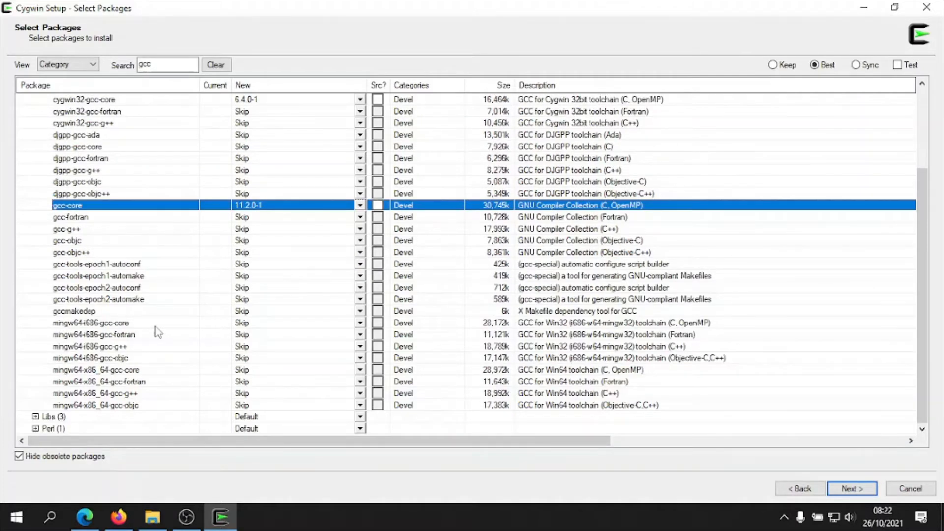
{"action": "scroll", "coordinate": [157, 333], "scroll_direction": "up", "scroll_amount": 3}
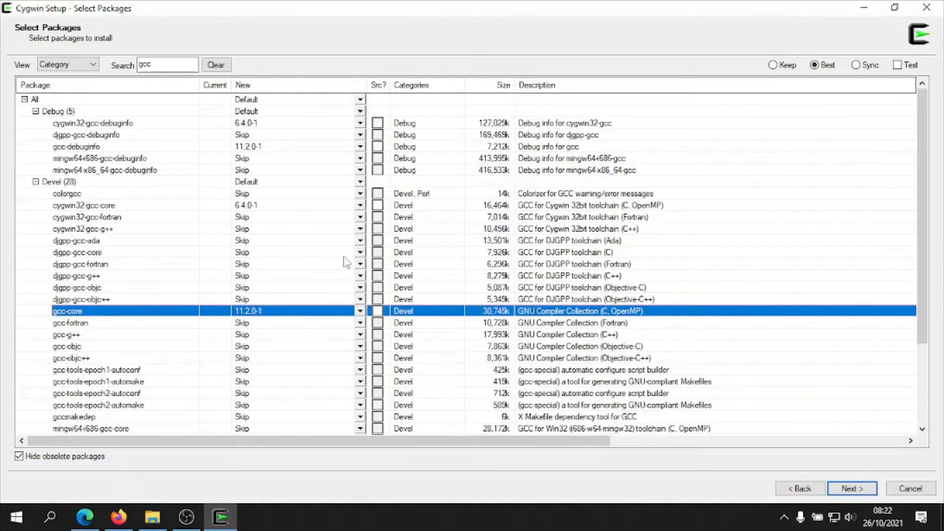
{"action": "left_click", "coordinate": [377, 123]}
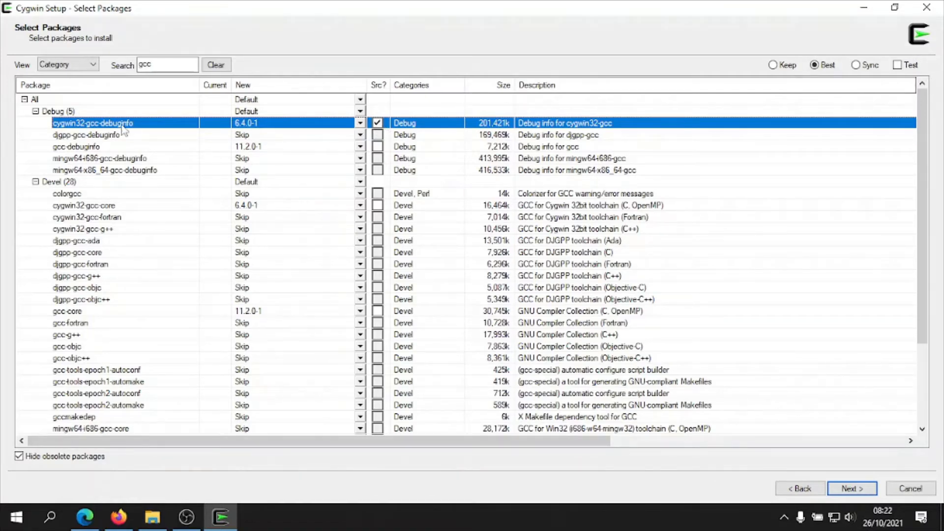
{"action": "left_click", "coordinate": [153, 148]}
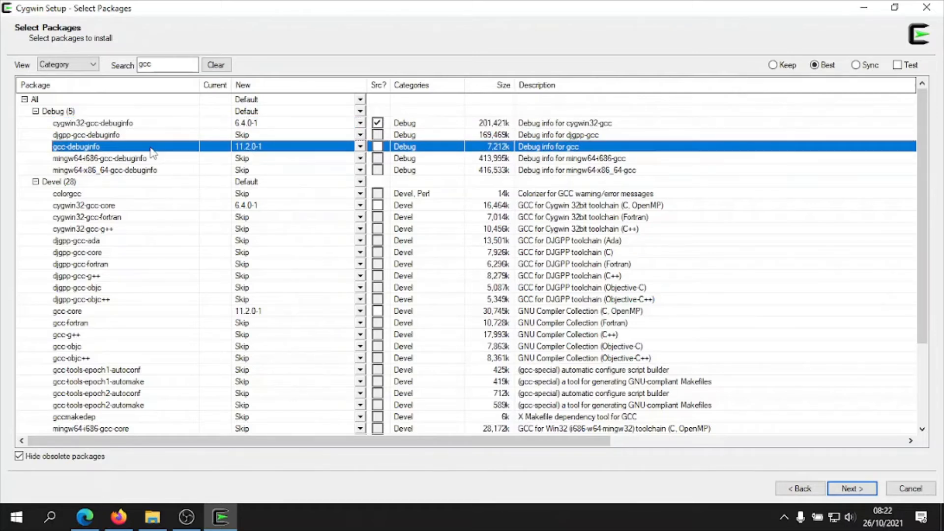
{"action": "left_click", "coordinate": [377, 146]}
- Include the source for the Devel packages cygwin32-gcc-core and gcc-core
{"action": "left_click", "coordinate": [153, 208]}
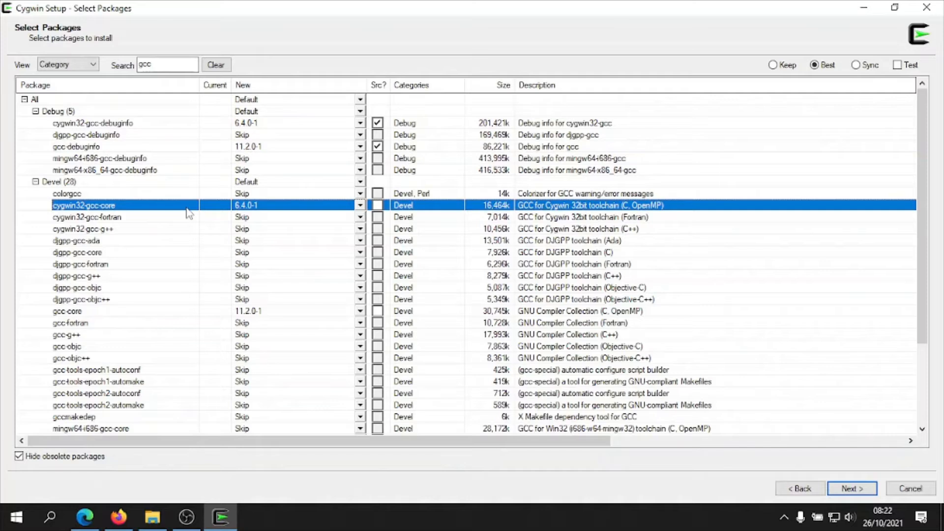
{"action": "left_click", "coordinate": [377, 205]}
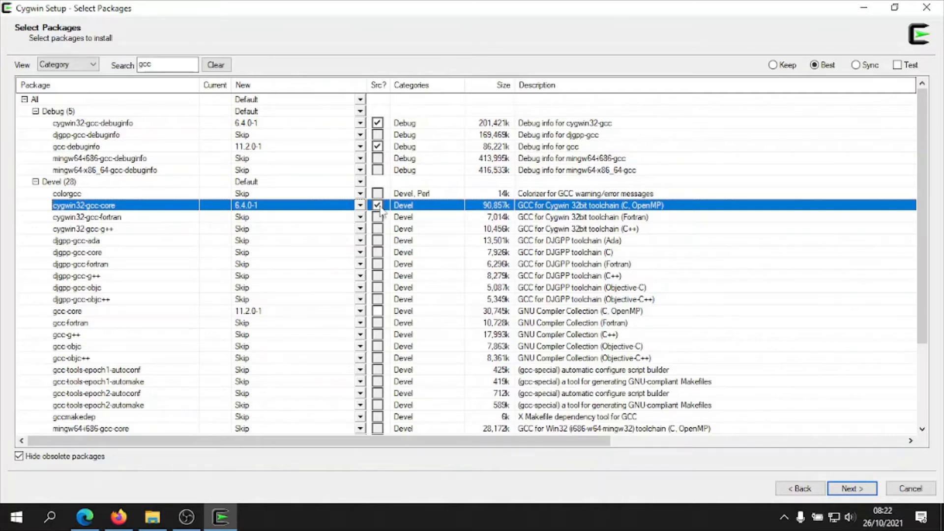
{"action": "left_click", "coordinate": [167, 311]}
{"action": "left_click", "coordinate": [377, 311]}
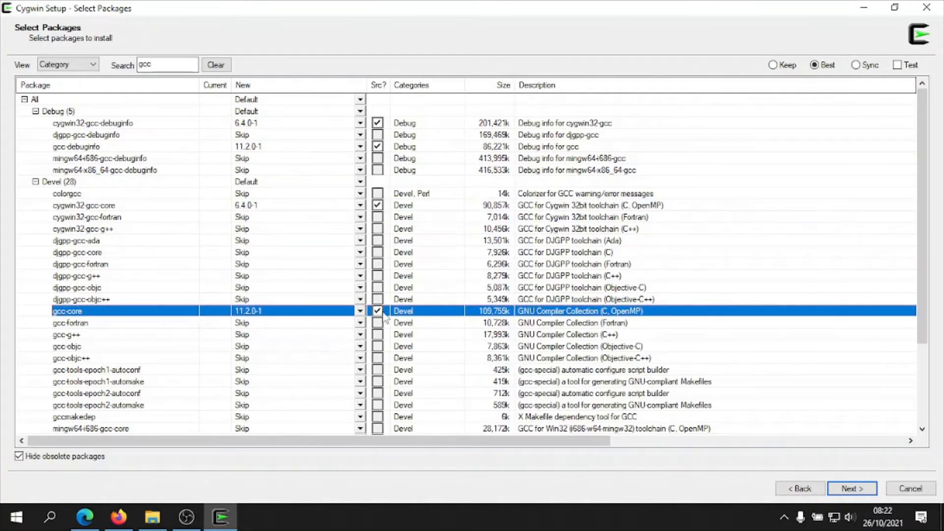
- Review the gcc packages chosen in the Debug and Devel categories along with their descriptions
{"action": "scroll", "coordinate": [330, 314], "scroll_direction": "down", "scroll_amount": 3}
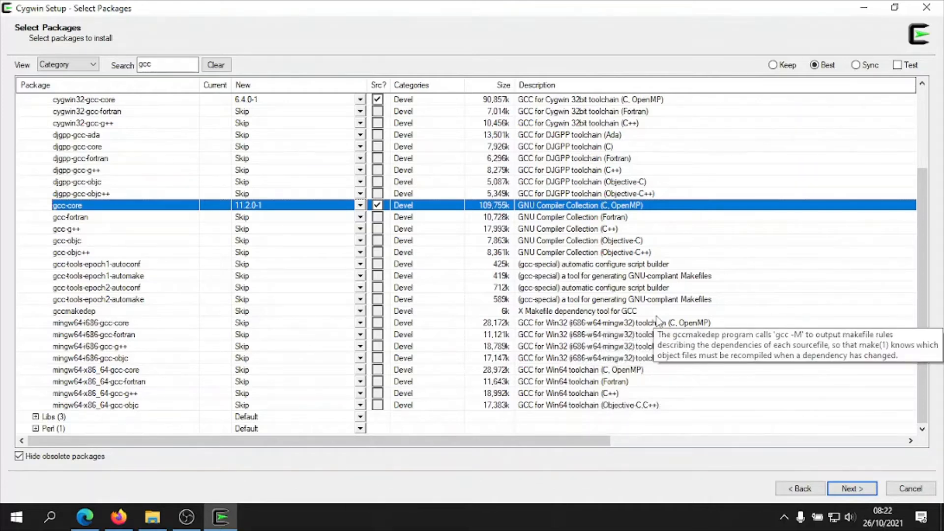
{"action": "scroll", "coordinate": [659, 321], "scroll_direction": "up", "scroll_amount": 3}
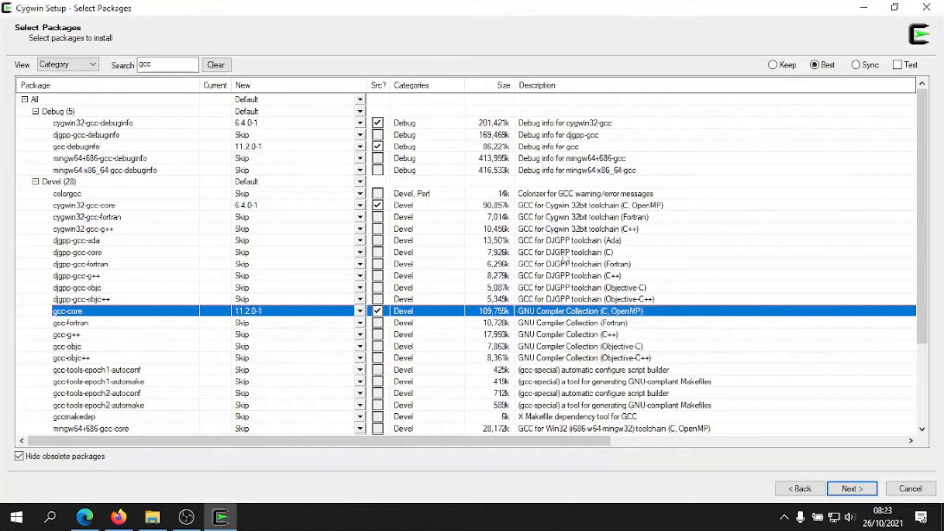
{"action": "left_click", "coordinate": [572, 208]}
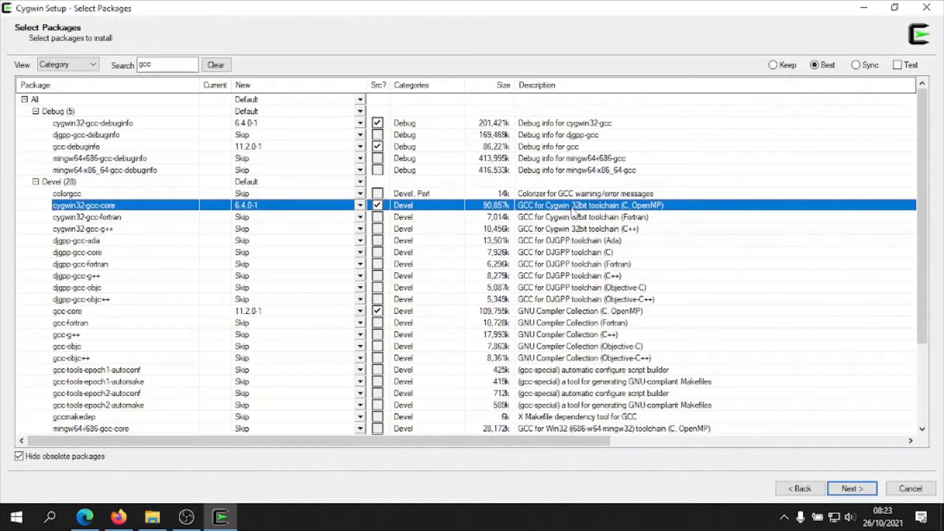
{"action": "left_click", "coordinate": [572, 194]}
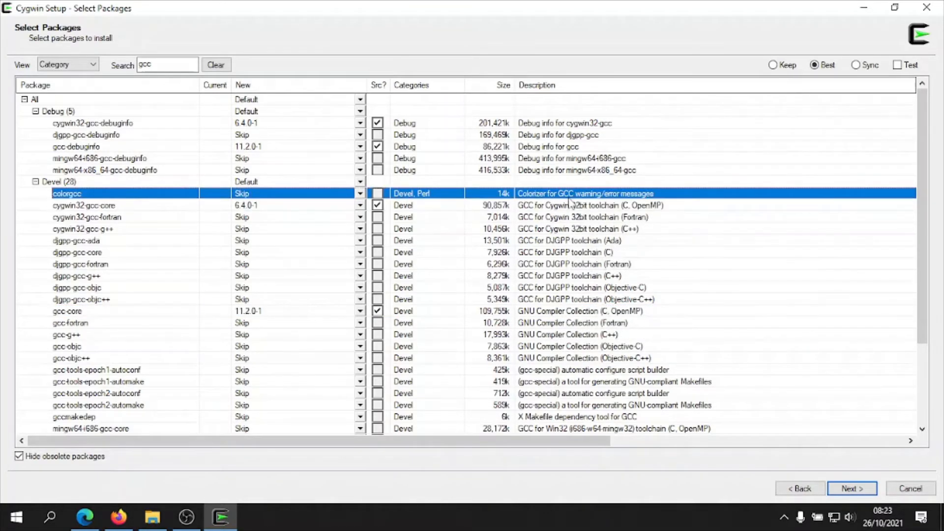
{"action": "left_click", "coordinate": [553, 148]}
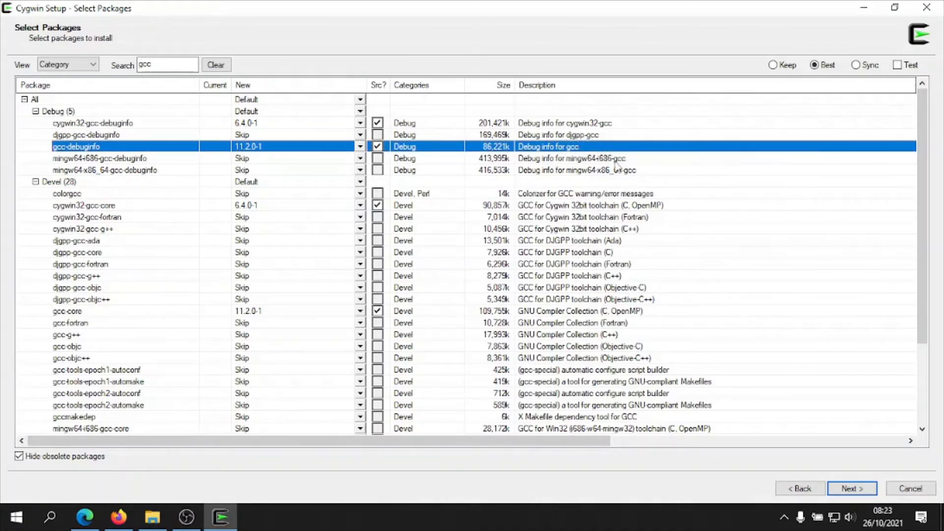
{"action": "left_click", "coordinate": [591, 127]}
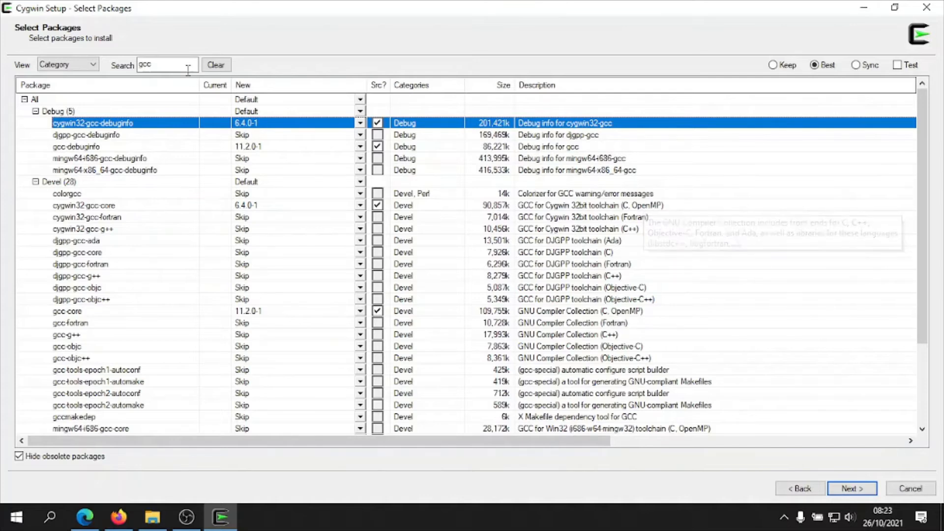
- Replace the gcc package search with a search for "make"
{"action": "left_click_drag", "start_coordinate": [187, 66], "coordinate": [88, 65]}
{"action": "type", "text": "ma"}
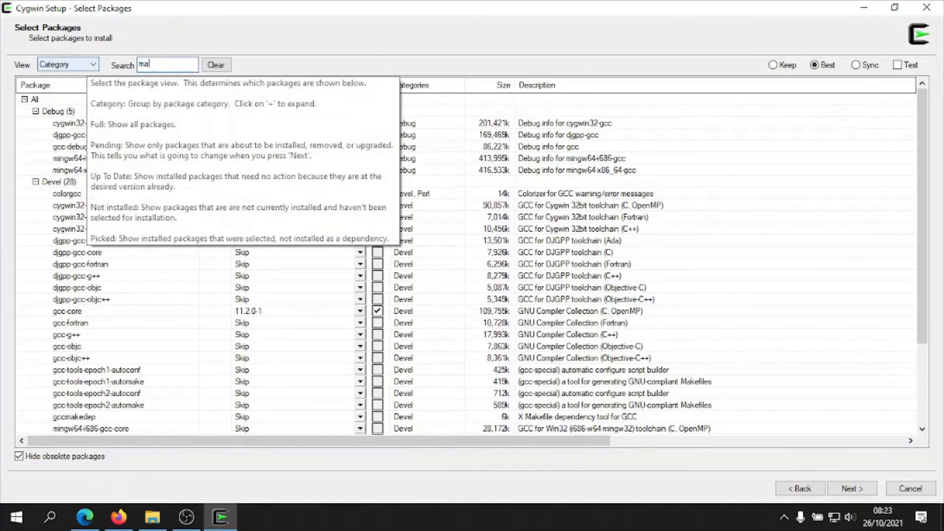
{"action": "type", "text": "kefil"}
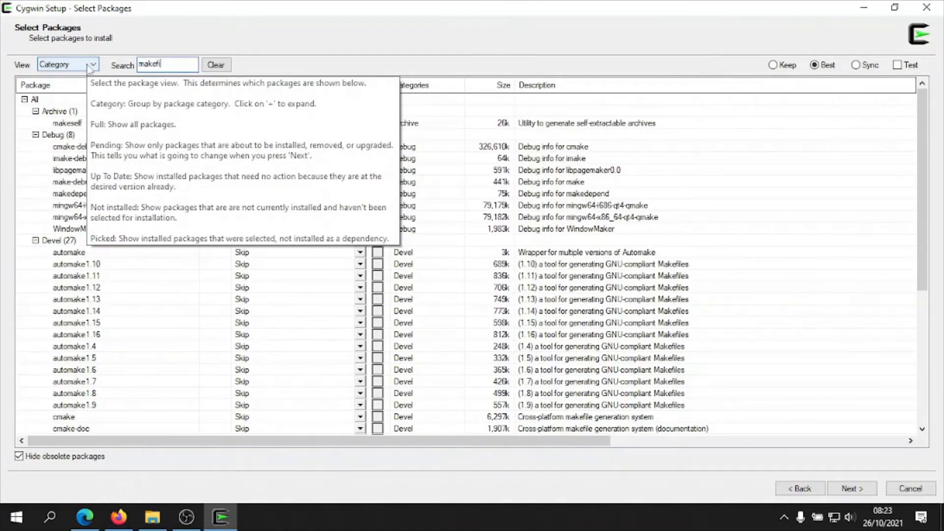
{"action": "key", "text": "BackSpace"}
{"action": "key", "text": "BackSpace"}
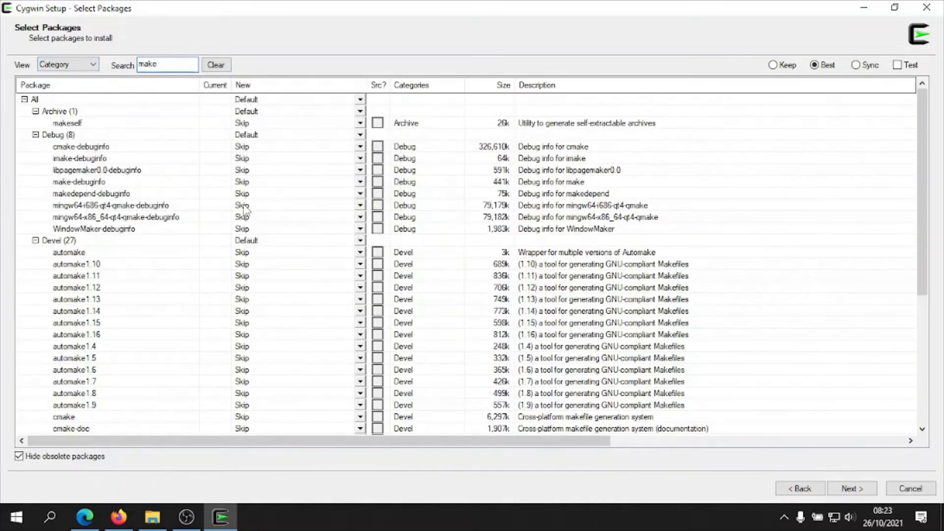
- Find the GNU make package in the Devel category, choose version 4.3-1 and include its source
{"action": "scroll", "coordinate": [249, 256], "scroll_direction": "down", "scroll_amount": 3}
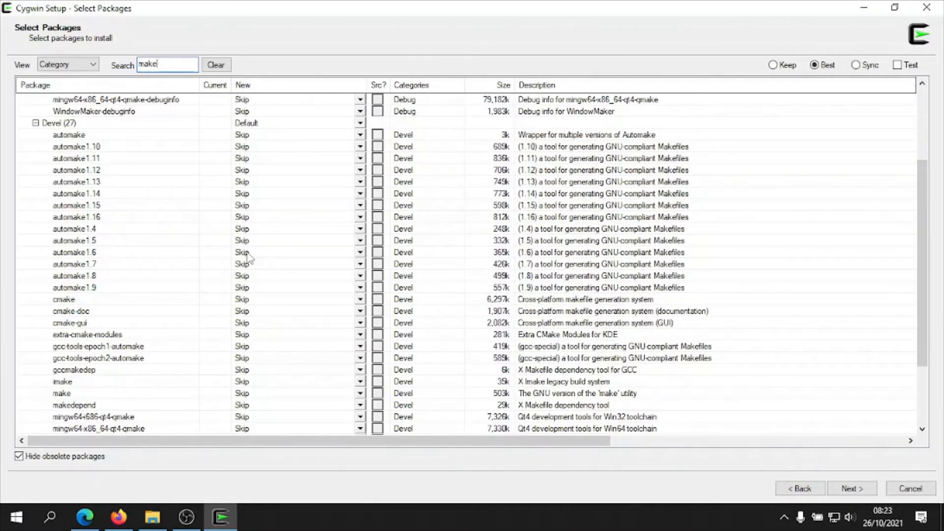
{"action": "scroll", "coordinate": [249, 257], "scroll_direction": "down", "scroll_amount": 3}
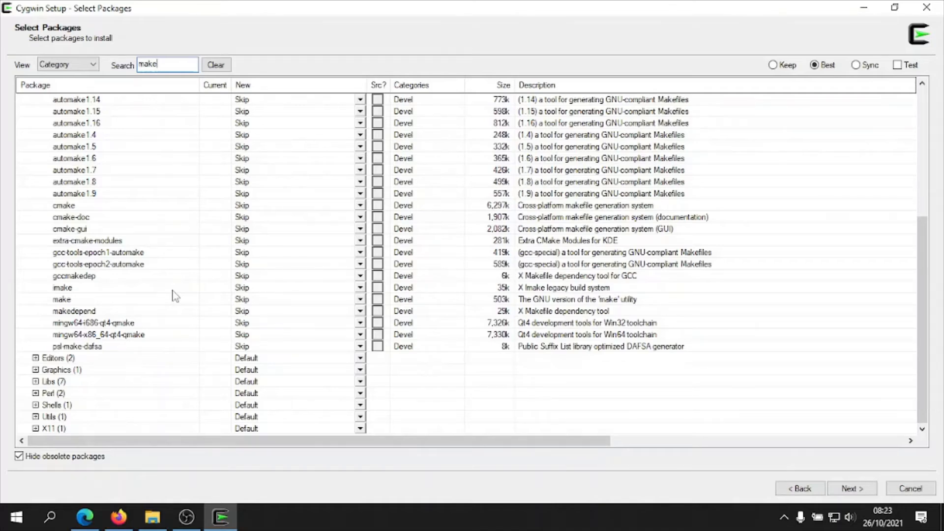
{"action": "scroll", "coordinate": [174, 296], "scroll_direction": "up", "scroll_amount": 5}
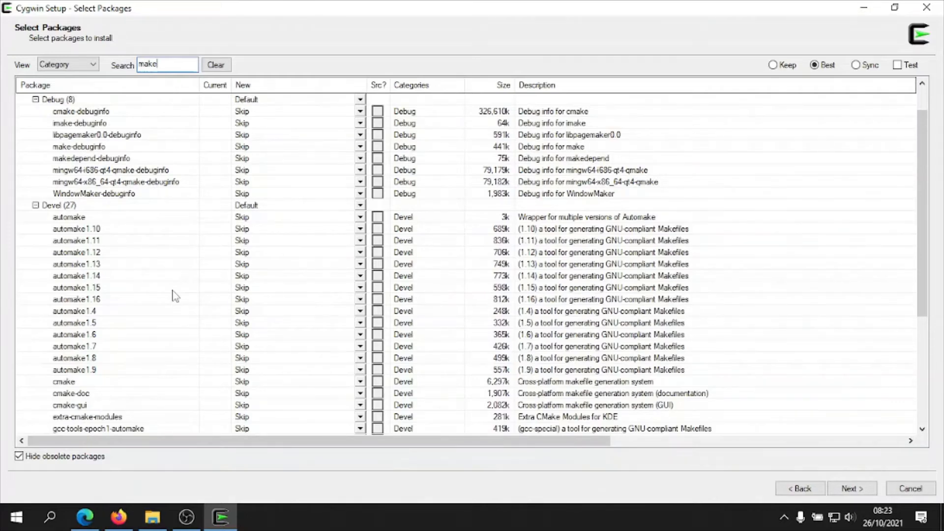
{"action": "scroll", "coordinate": [175, 296], "scroll_direction": "down", "scroll_amount": 2}
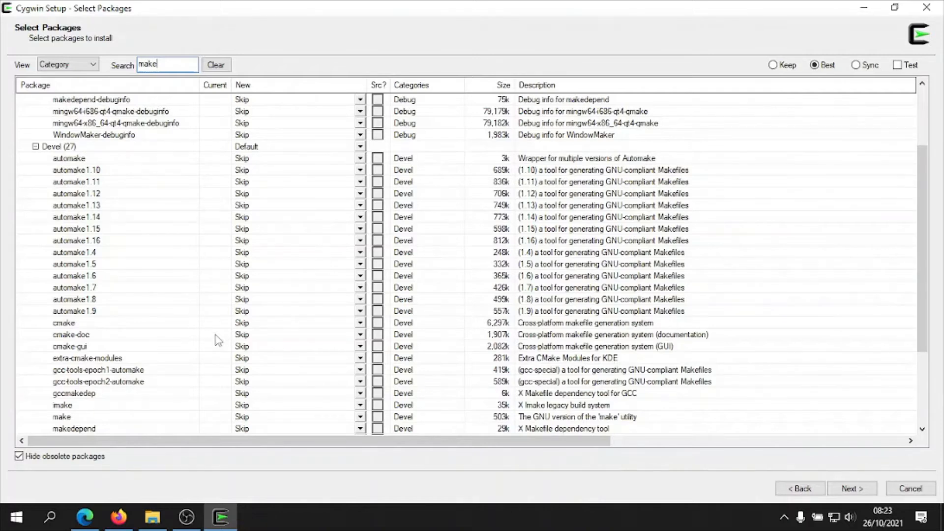
{"action": "scroll", "coordinate": [217, 339], "scroll_direction": "down", "scroll_amount": 2}
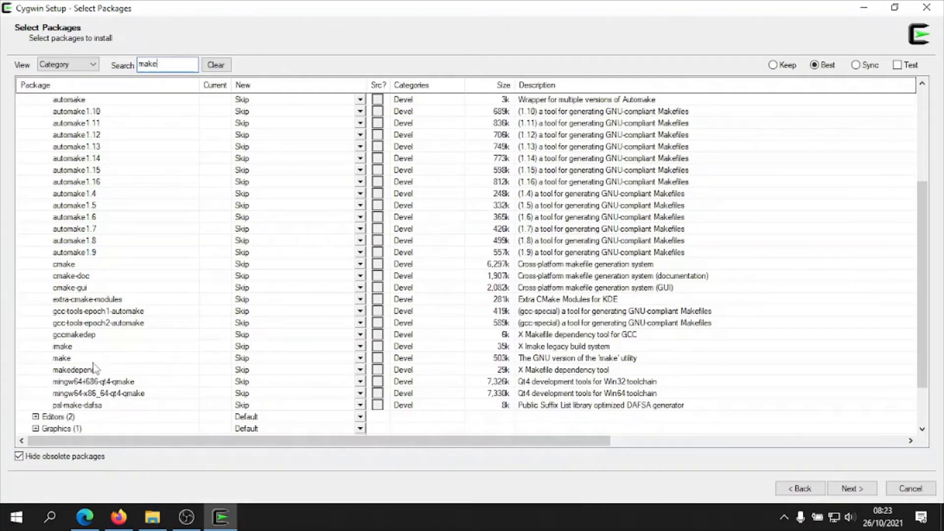
{"action": "left_click", "coordinate": [69, 362]}
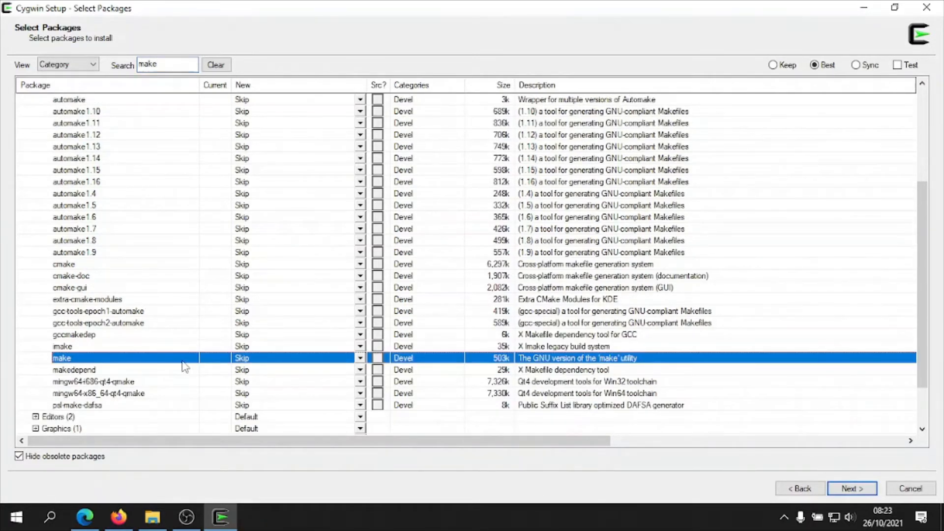
{"action": "left_click", "coordinate": [360, 363]}
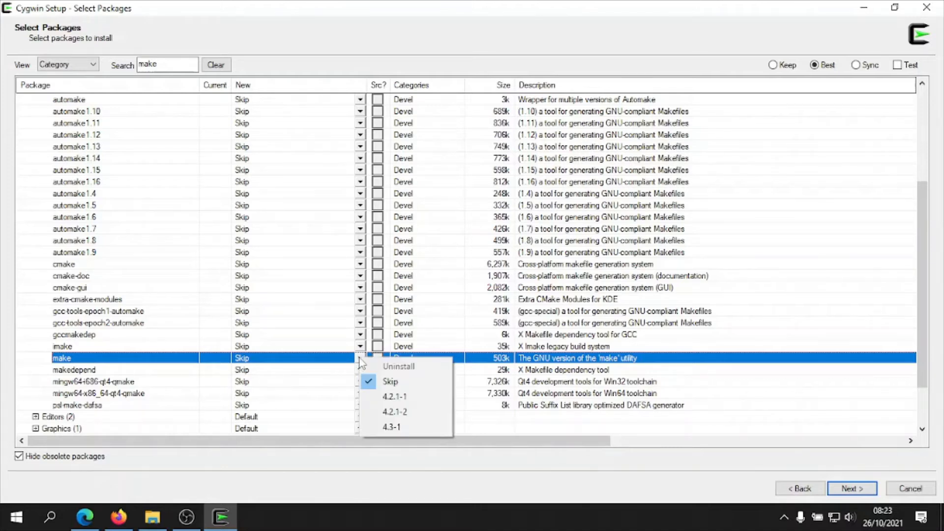
{"action": "left_click", "coordinate": [384, 427]}
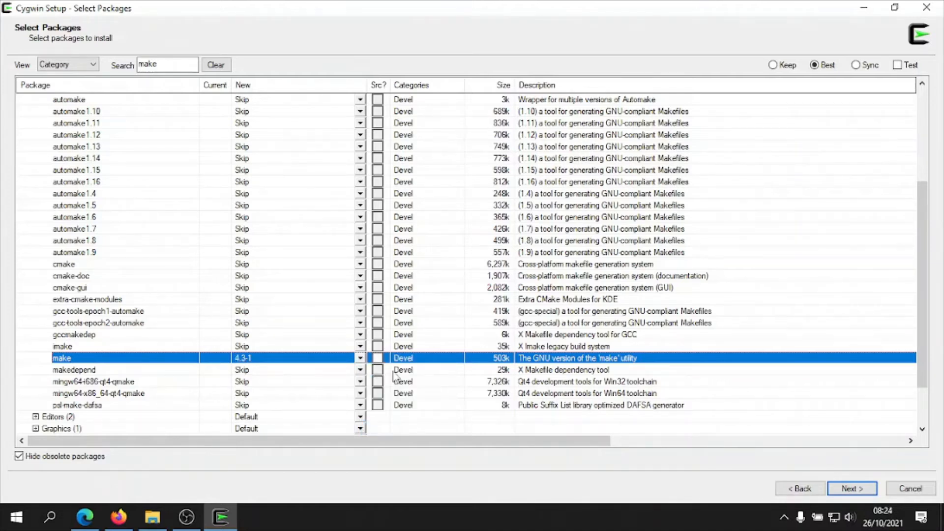
{"action": "left_click", "coordinate": [377, 359]}
- Choose version 1.16.1-1 for the Devel package automake1.16 and include its source
{"action": "scroll", "coordinate": [385, 365], "scroll_direction": "up", "scroll_amount": 2}
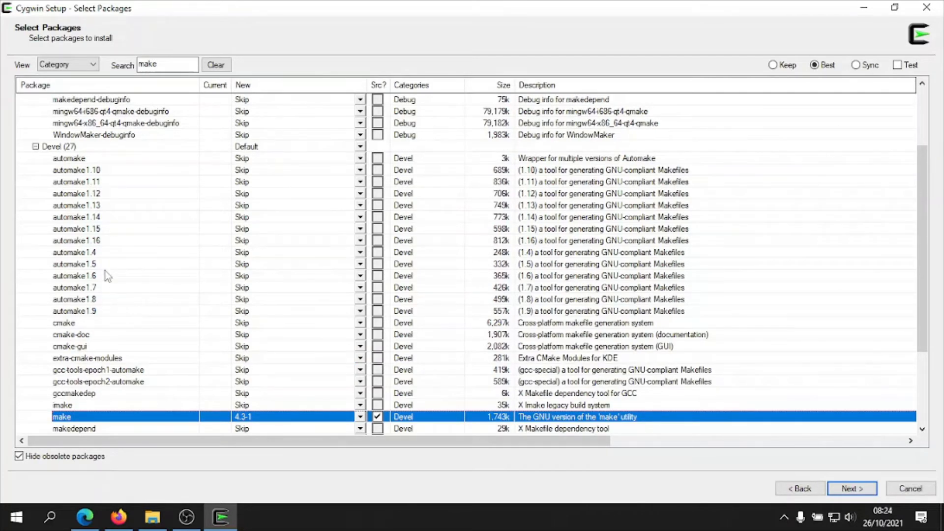
{"action": "left_click", "coordinate": [87, 242]}
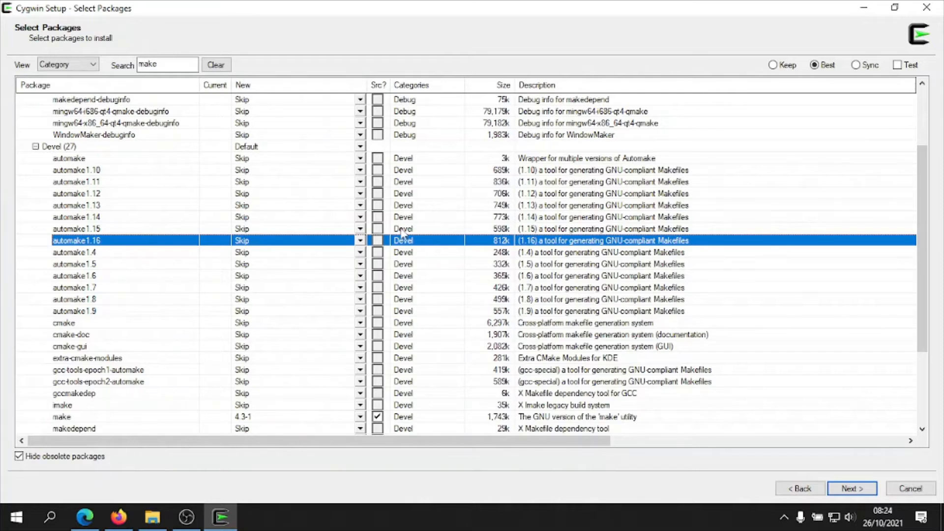
{"action": "left_click", "coordinate": [360, 241]}
{"action": "left_click", "coordinate": [388, 278]}
- Choose version 4.3-1 for the Debug package make-debuginfo and include its source
{"action": "scroll", "coordinate": [600, 209], "scroll_direction": "up", "scroll_amount": 3}
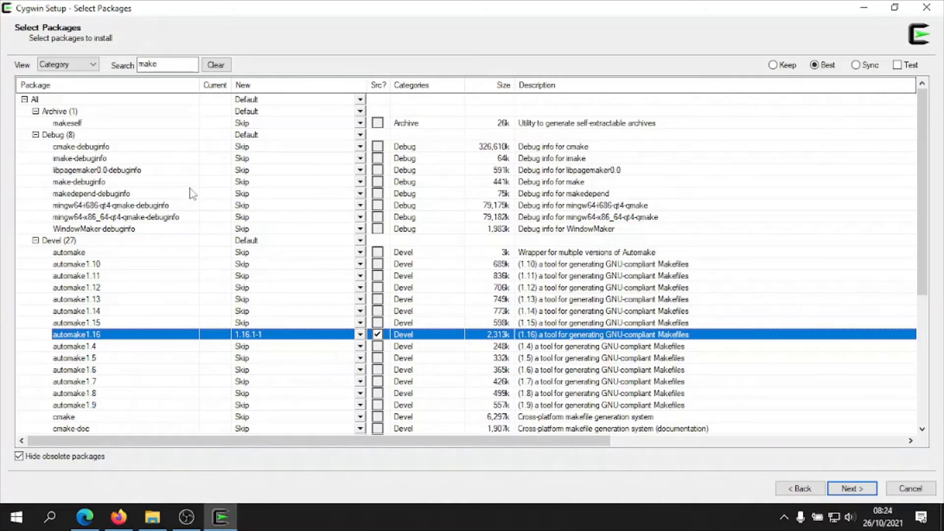
{"action": "left_click", "coordinate": [148, 183]}
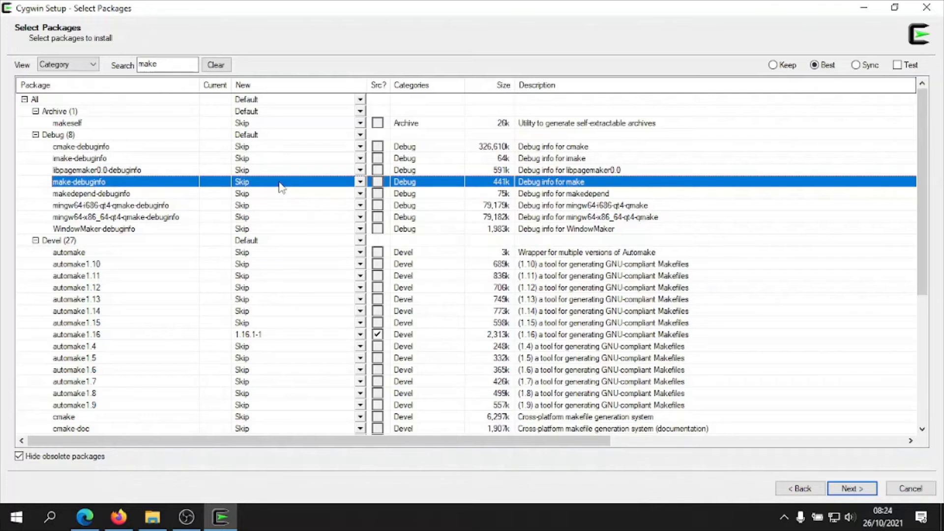
{"action": "left_click", "coordinate": [360, 182]}
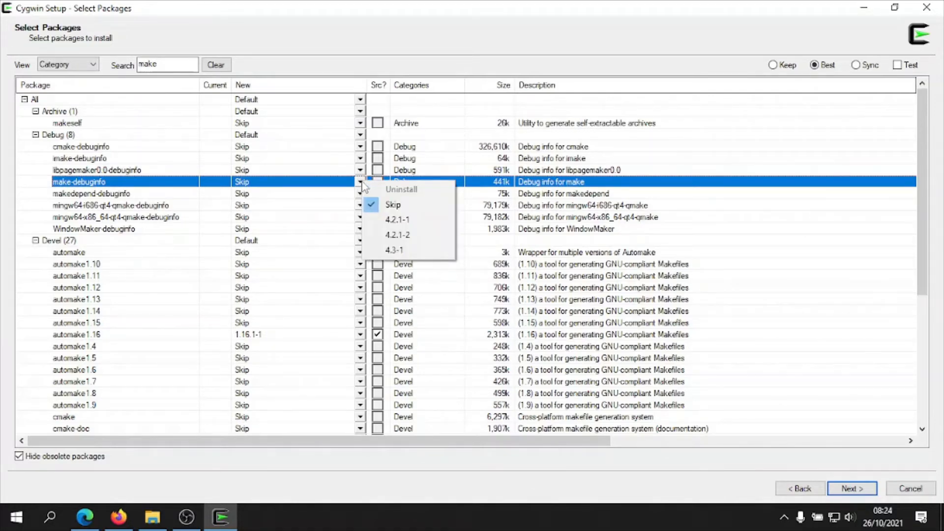
{"action": "left_click", "coordinate": [412, 249]}
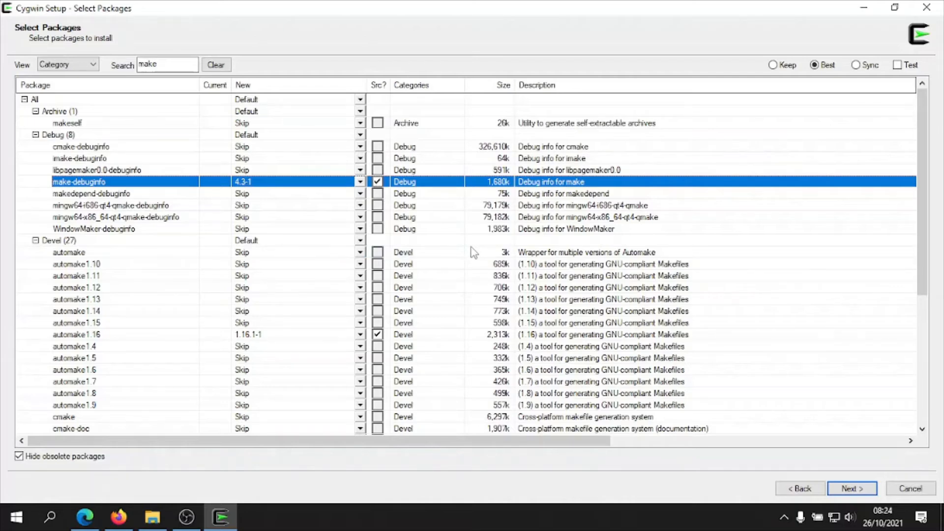
- Check the make selections, confirm the package changes and finish the installation with the desktop and Start Menu icons enabled
{"action": "scroll", "coordinate": [474, 256], "scroll_direction": "down", "scroll_amount": 6}
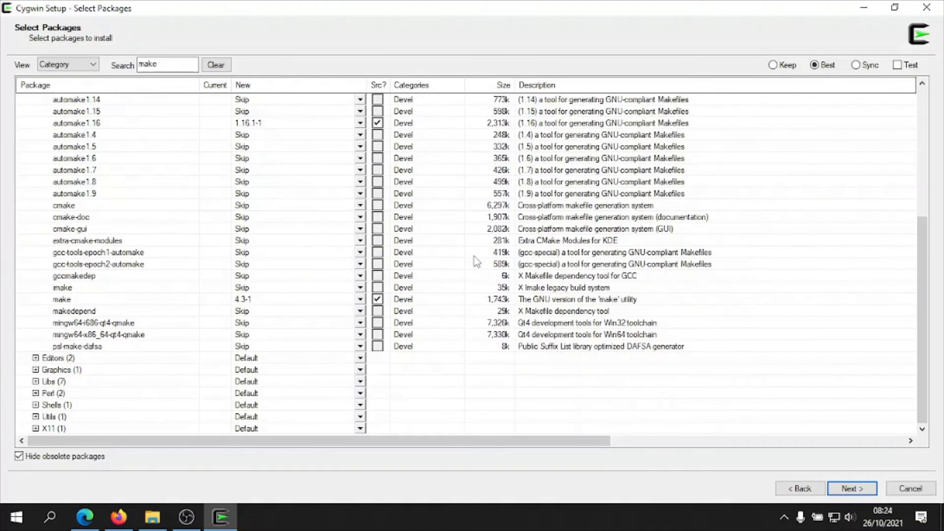
{"action": "scroll", "coordinate": [473, 256], "scroll_direction": "up", "scroll_amount": 6}
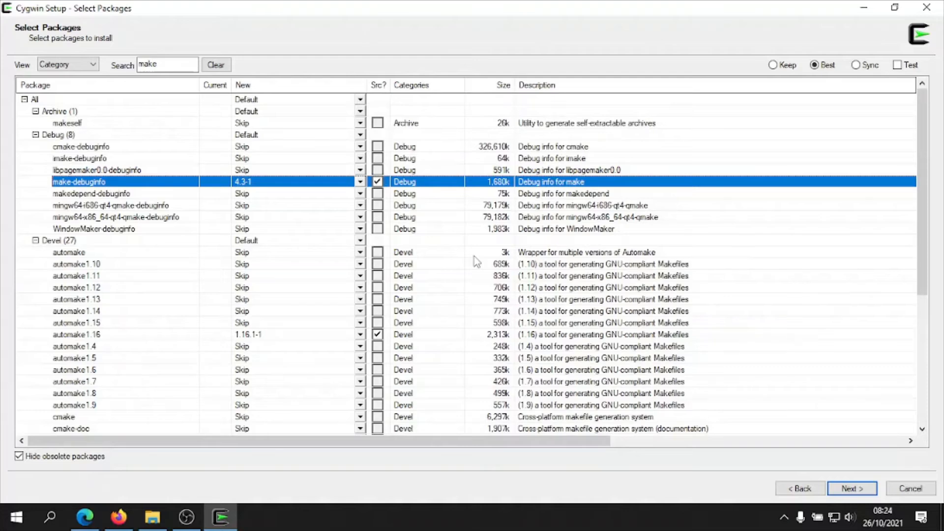
{"action": "scroll", "coordinate": [474, 256], "scroll_direction": "down", "scroll_amount": 6}
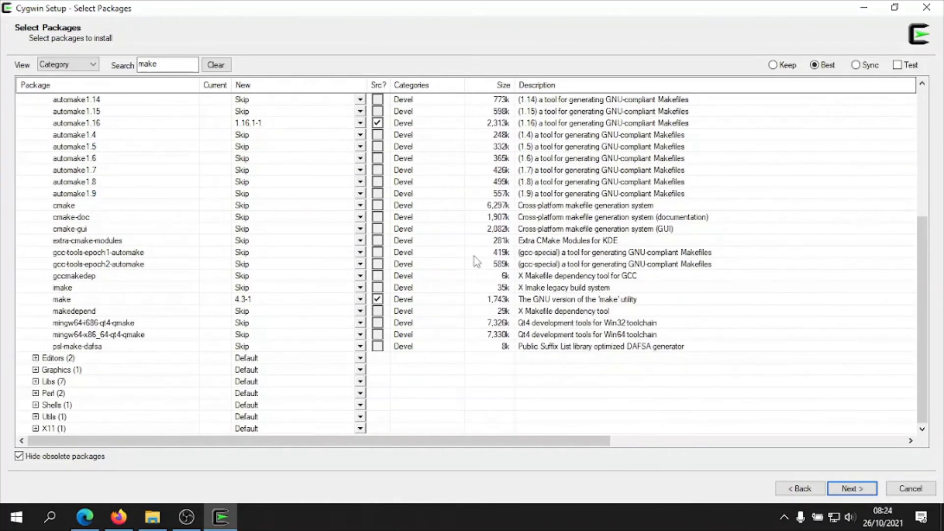
{"action": "scroll", "coordinate": [476, 260], "scroll_direction": "up", "scroll_amount": 6}
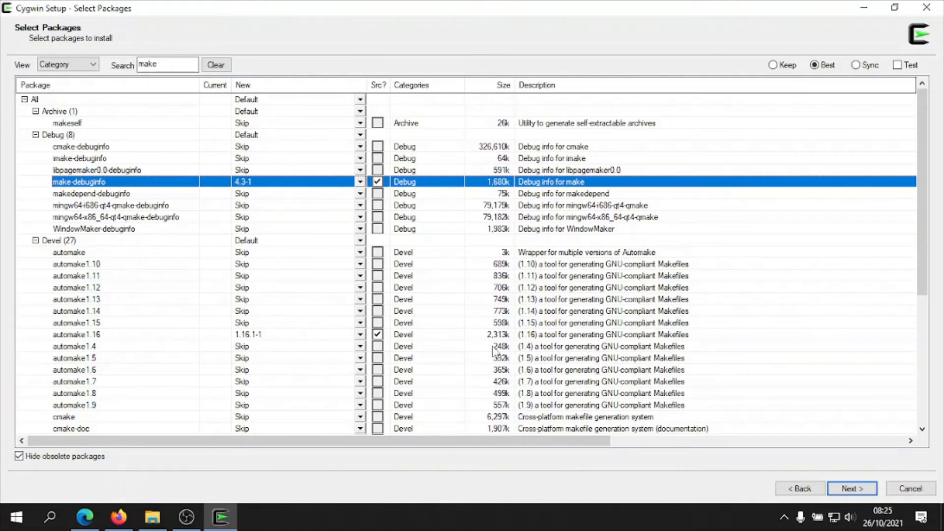
{"action": "left_click", "coordinate": [849, 489]}
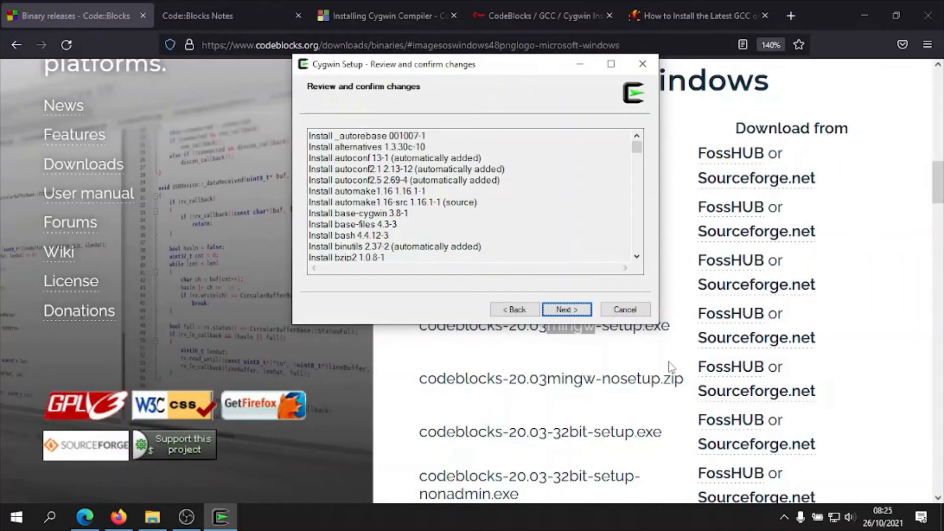
{"action": "left_click", "coordinate": [568, 308]}
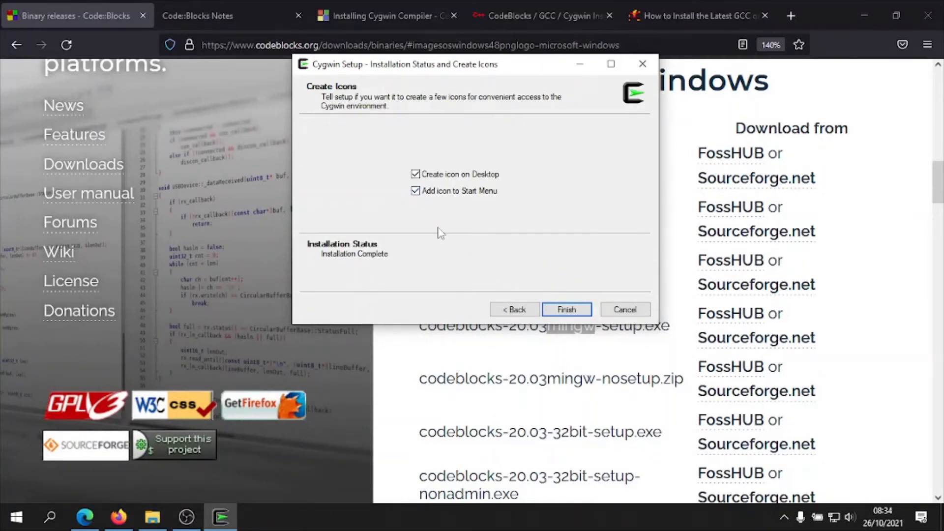
{"action": "left_click", "coordinate": [578, 313]}
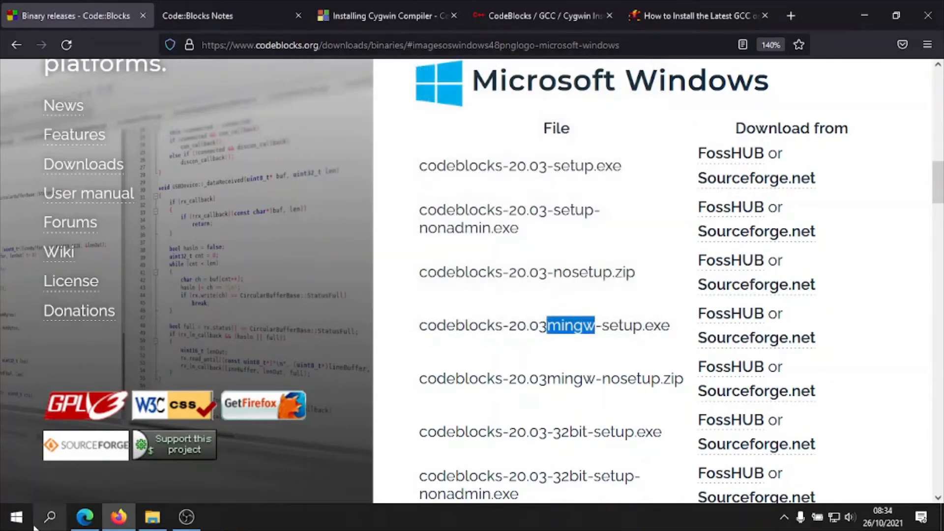
- Launch Cygwin64 Terminal, and move its window towards the middle of the desktop with enlarged text
{"action": "left_click", "coordinate": [6, 527]}
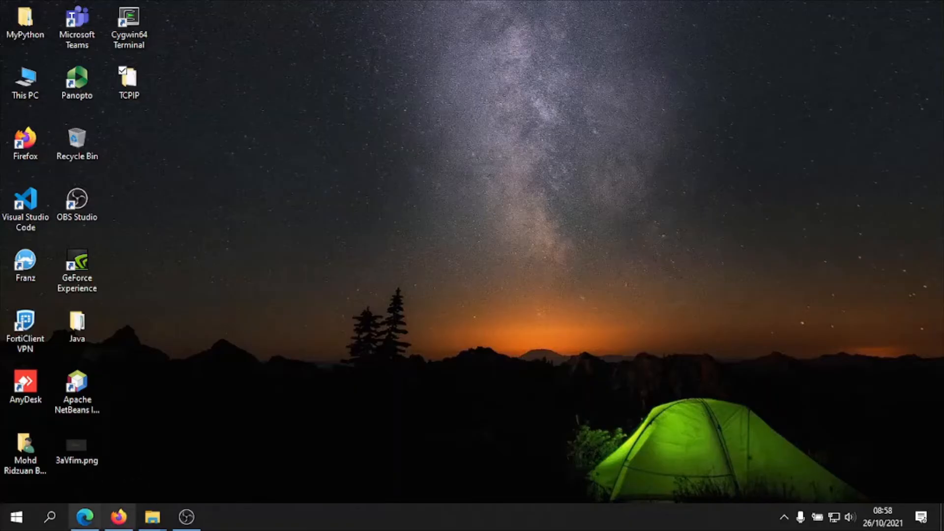
{"action": "left_click", "coordinate": [16, 516]}
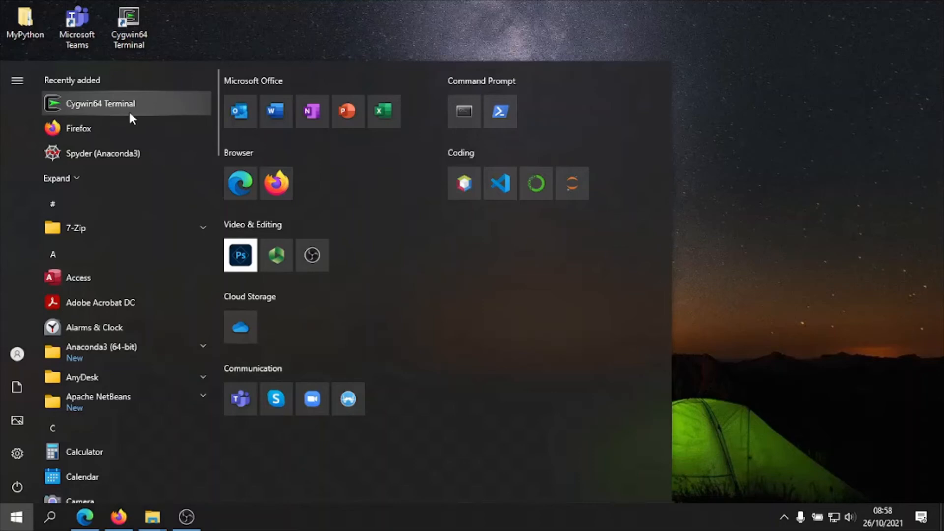
{"action": "left_click", "coordinate": [129, 105]}
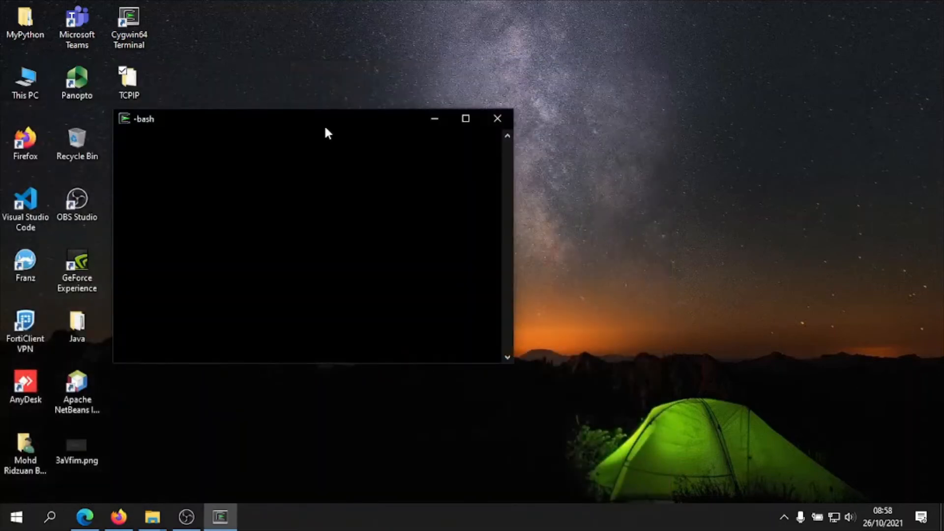
{"action": "left_click_drag", "start_coordinate": [317, 126], "coordinate": [467, 122]}
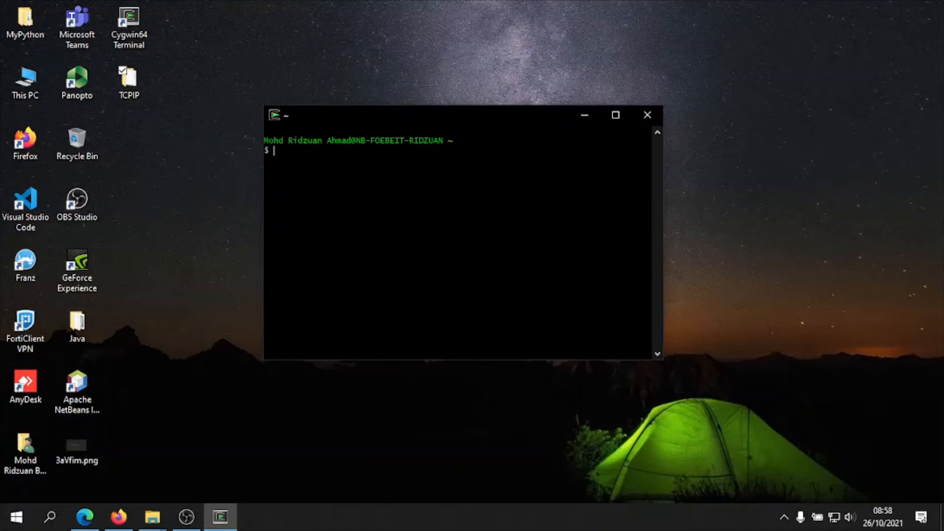
{"action": "scroll", "coordinate": [344, 158], "scroll_direction": "up", "scroll_amount": 5}
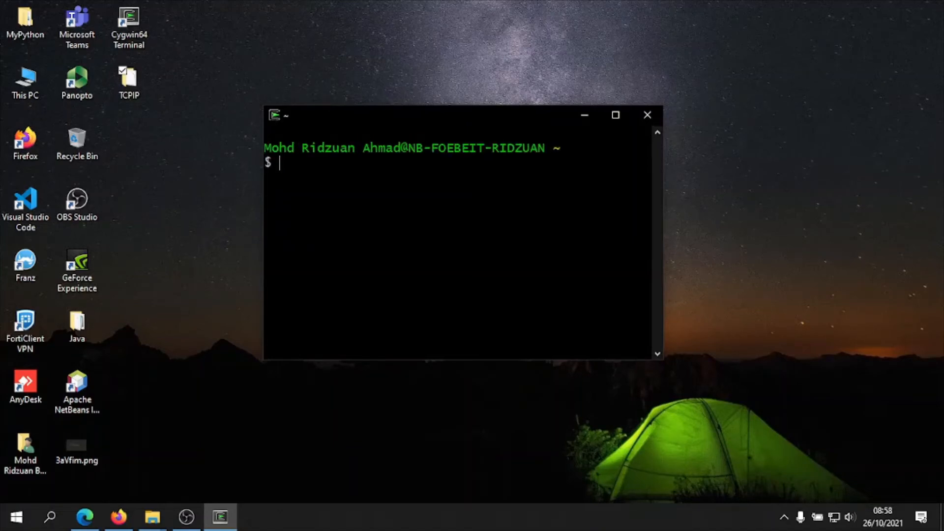
- Enlarge the terminal text and run gcc --version to check the installed compiler
{"action": "scroll", "coordinate": [344, 157], "scroll_direction": "up", "scroll_amount": 1}
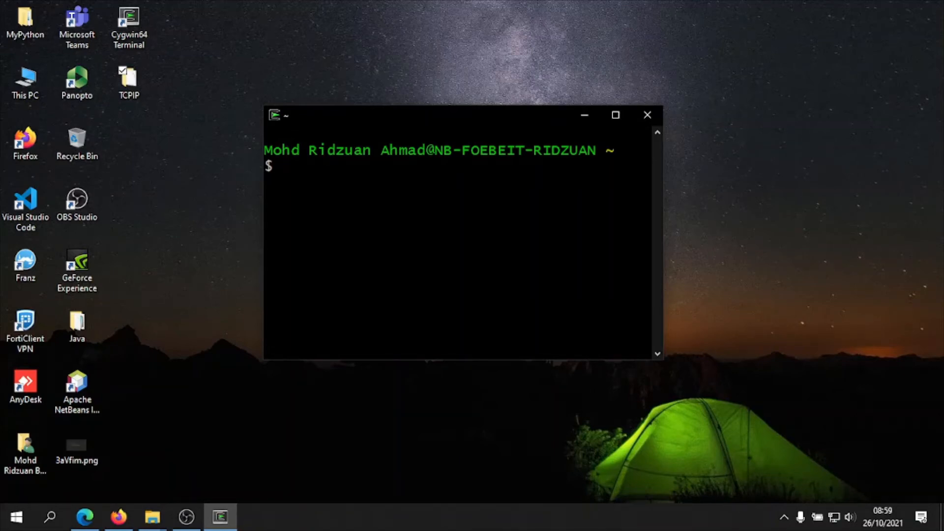
{"action": "type", "text": "gcc"}
{"action": "type", "text": "--version"}
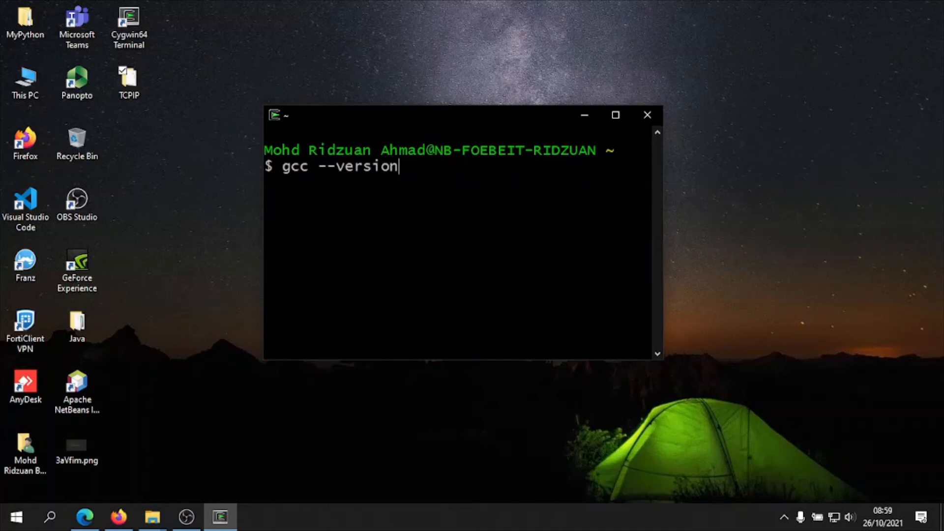
{"action": "key", "text": "Return"}
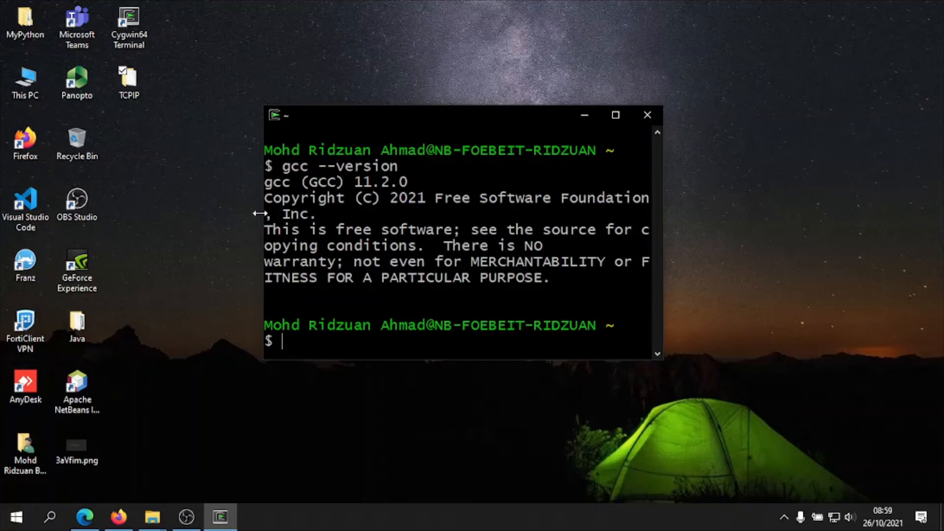
- Examine the gcc version output and the user name and computer name shown in the terminal prompt
{"action": "left_click_drag", "start_coordinate": [355, 182], "coordinate": [428, 197]}
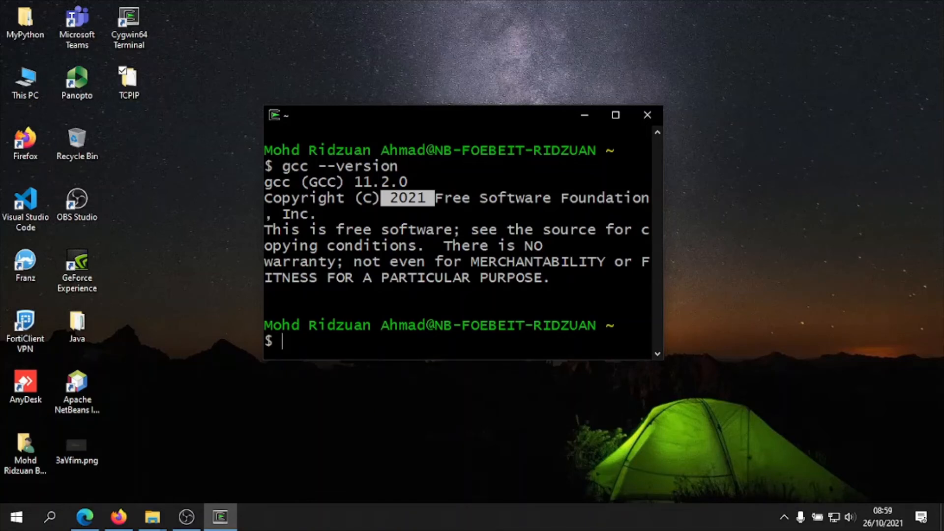
{"action": "left_click_drag", "start_coordinate": [264, 150], "coordinate": [426, 149]}
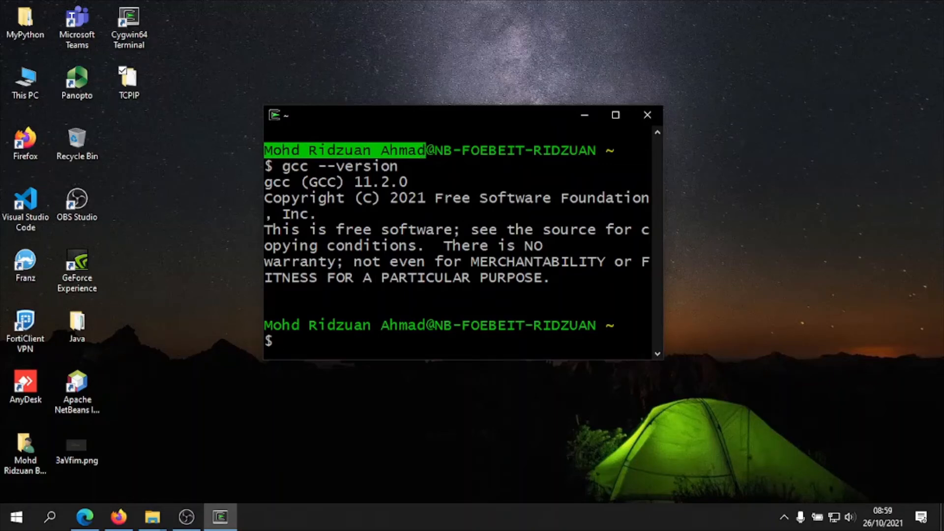
{"action": "left_click_drag", "start_coordinate": [435, 150], "coordinate": [596, 150]}
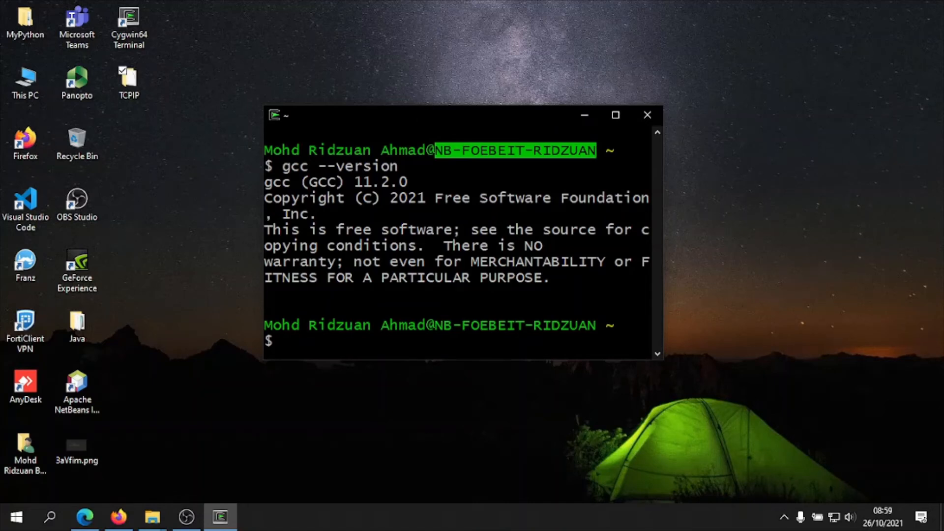
{"action": "left_click", "coordinate": [603, 162]}
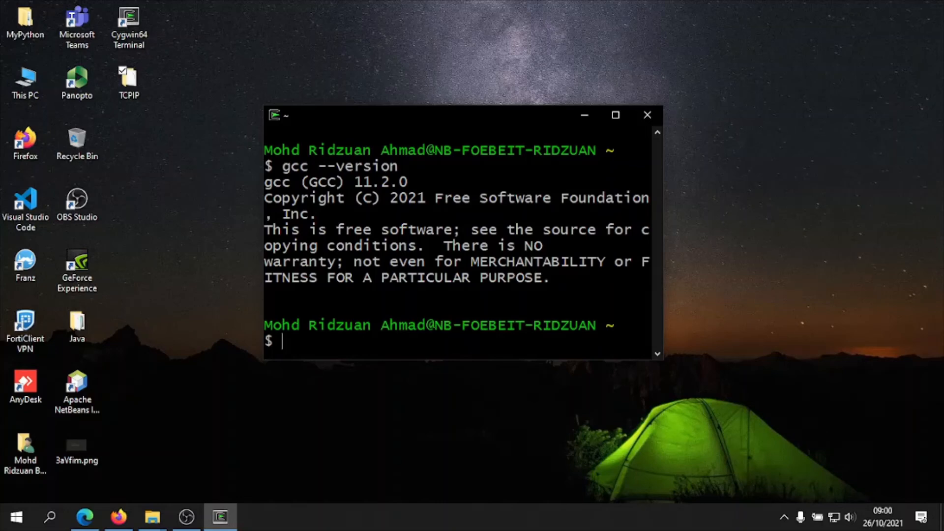
- Minimise the terminal and view the contents of the TCPIP folder on the desktop
{"action": "left_click", "coordinate": [584, 114]}
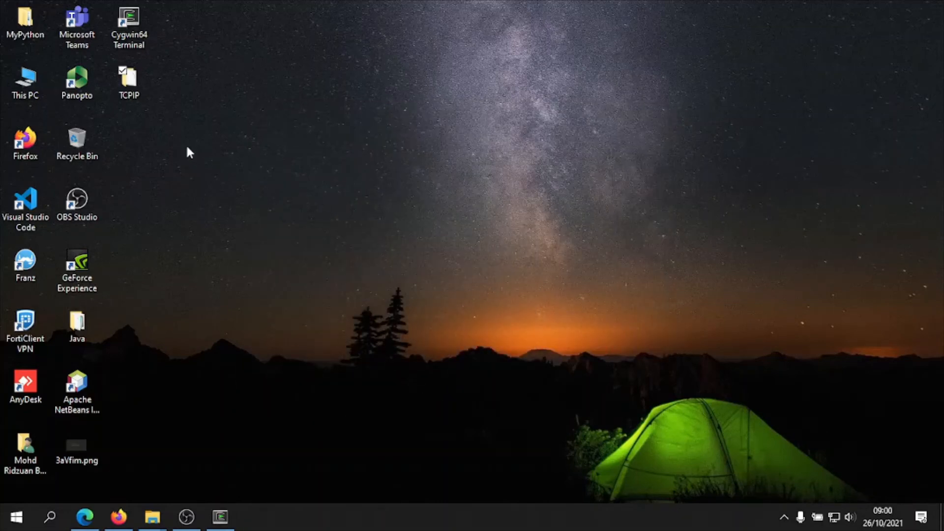
{"action": "left_click_drag", "start_coordinate": [199, 79], "coordinate": [162, 120]}
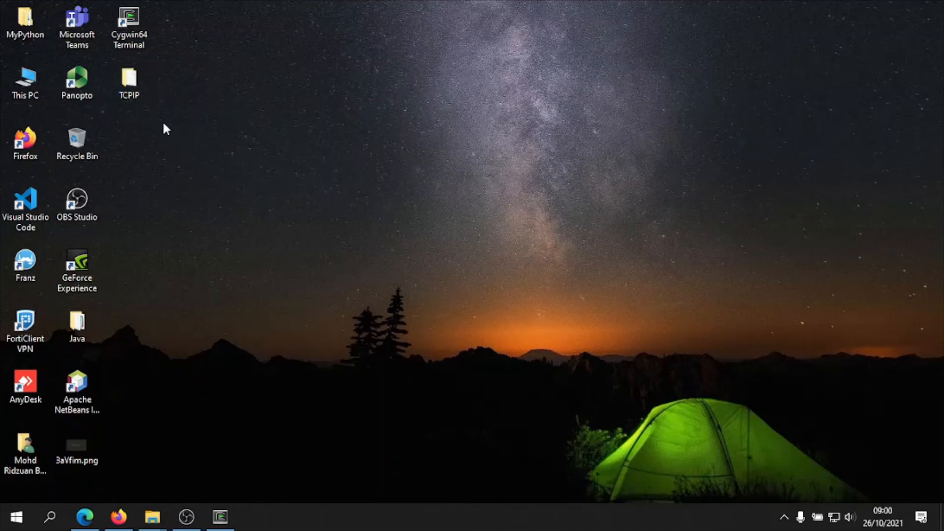
{"action": "left_click", "coordinate": [134, 98]}
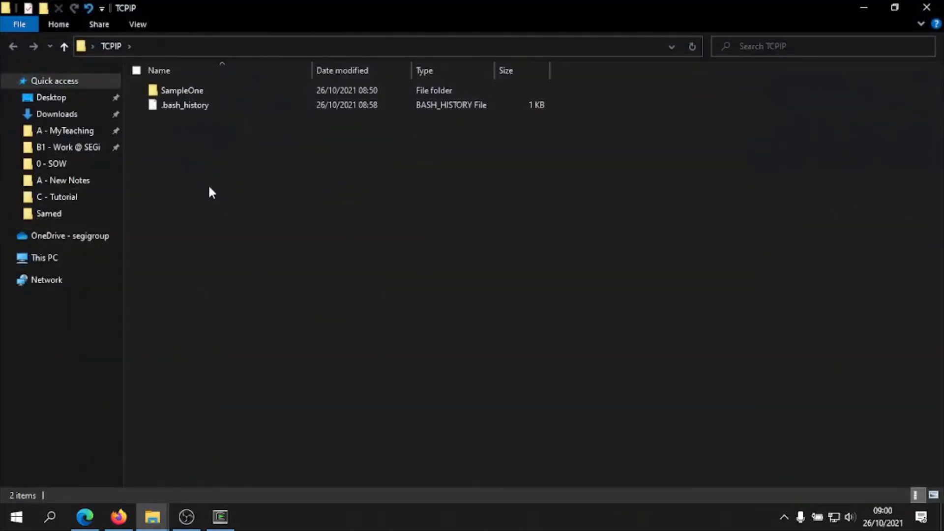
{"action": "left_click", "coordinate": [865, 14]}
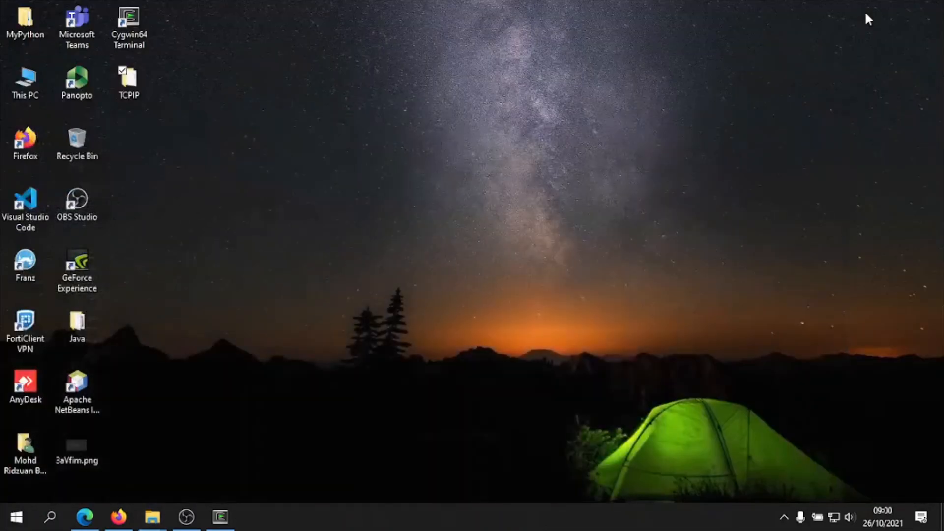
- Look over the open SampleOne and TCPIP folder windows and close both of them
{"action": "mouse_move", "coordinate": [153, 516]}
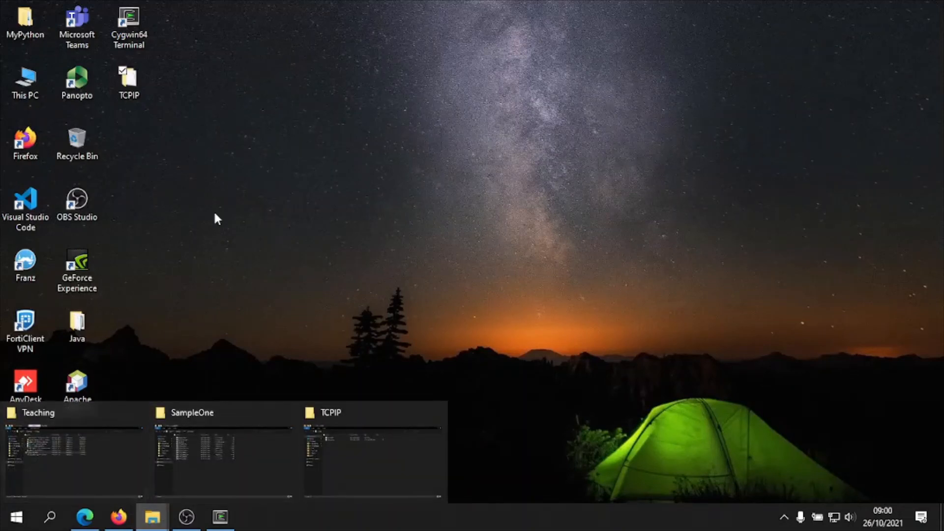
{"action": "left_click", "coordinate": [230, 453]}
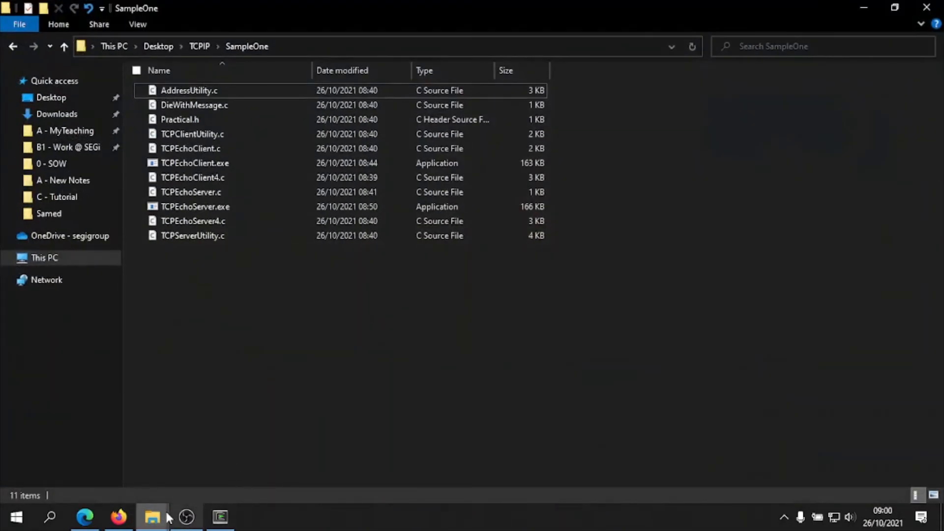
{"action": "mouse_move", "coordinate": [152, 516]}
{"action": "left_click", "coordinate": [331, 479]}
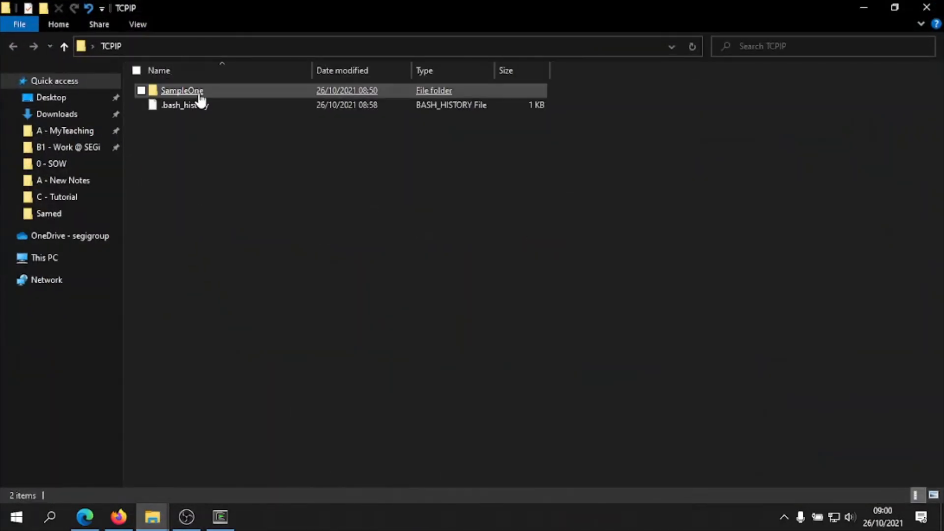
{"action": "left_click", "coordinate": [935, 9]}
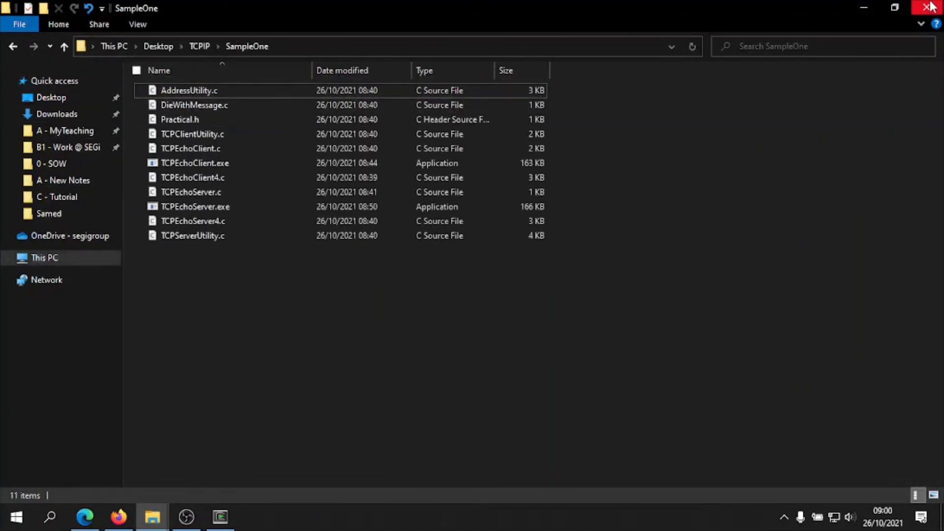
{"action": "left_click", "coordinate": [927, 7]}
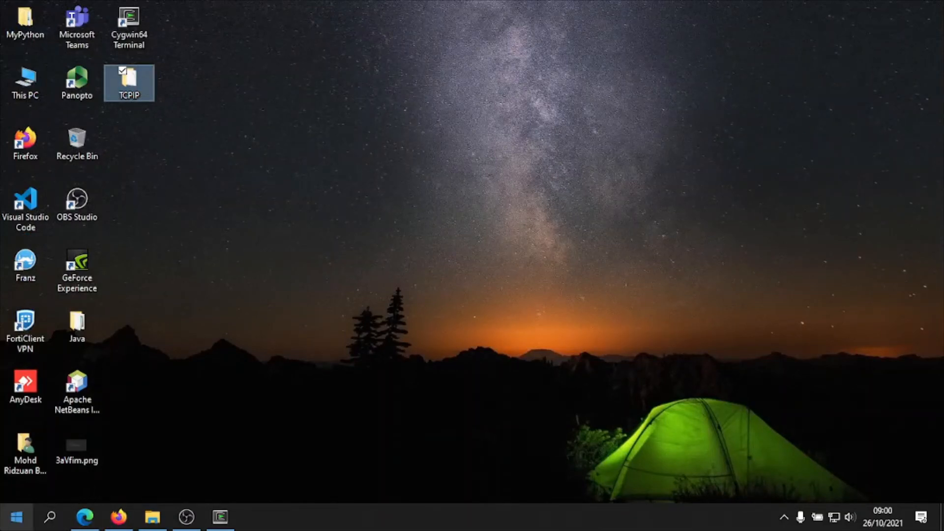
- Open Windows Settings
{"action": "left_click", "coordinate": [11, 528]}
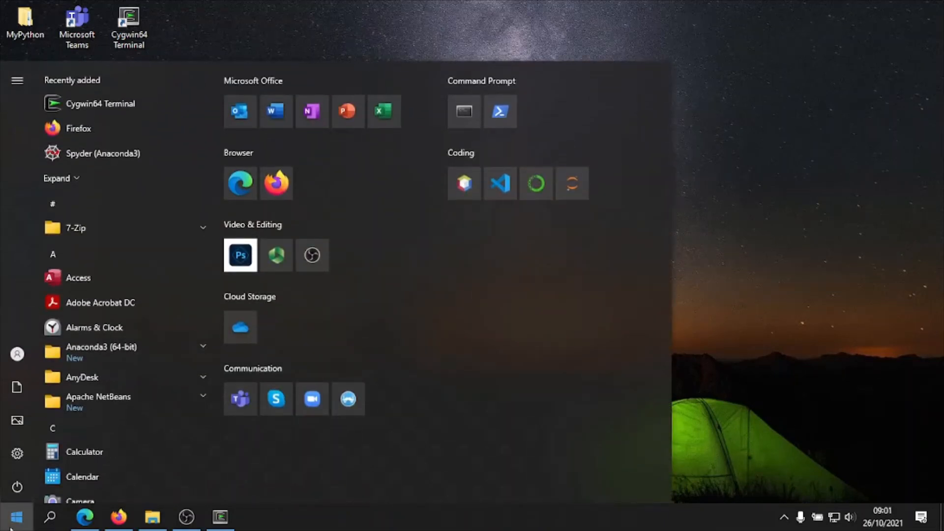
{"action": "left_click", "coordinate": [16, 457]}
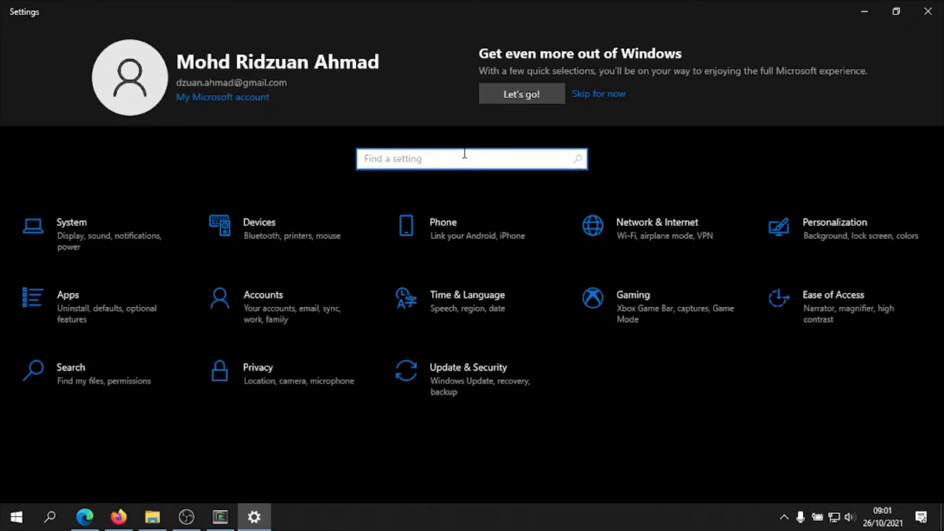
- Try to find the PC's information page by searching the settings for "about"
{"action": "type", "text": "about"}
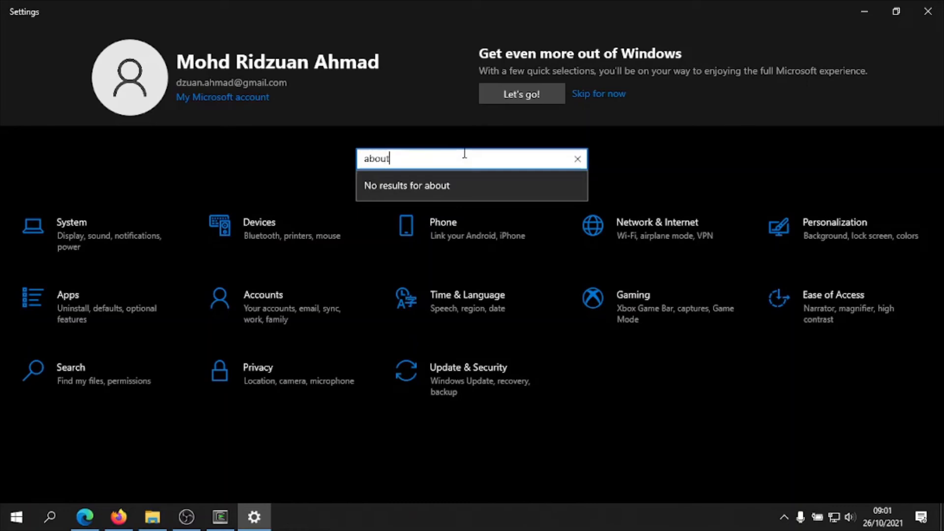
{"action": "key", "text": "Return"}
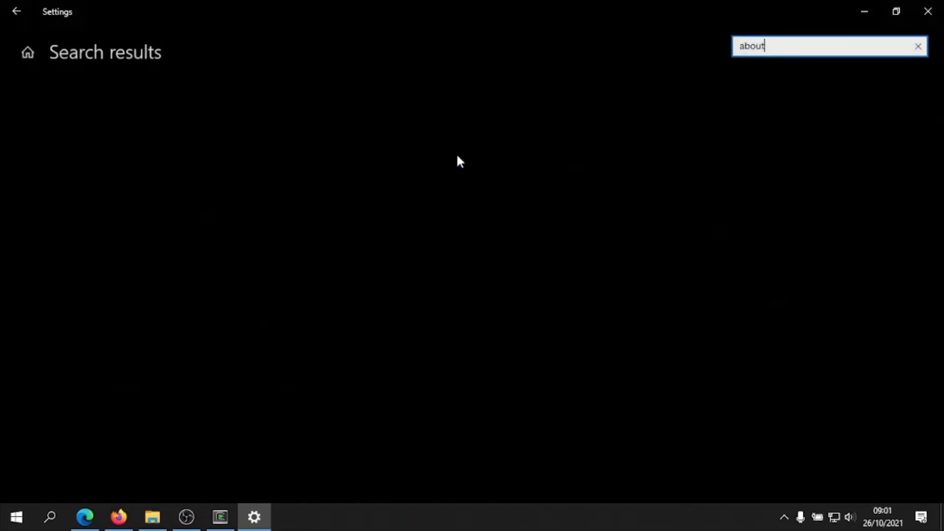
{"action": "left_click", "coordinate": [17, 11]}
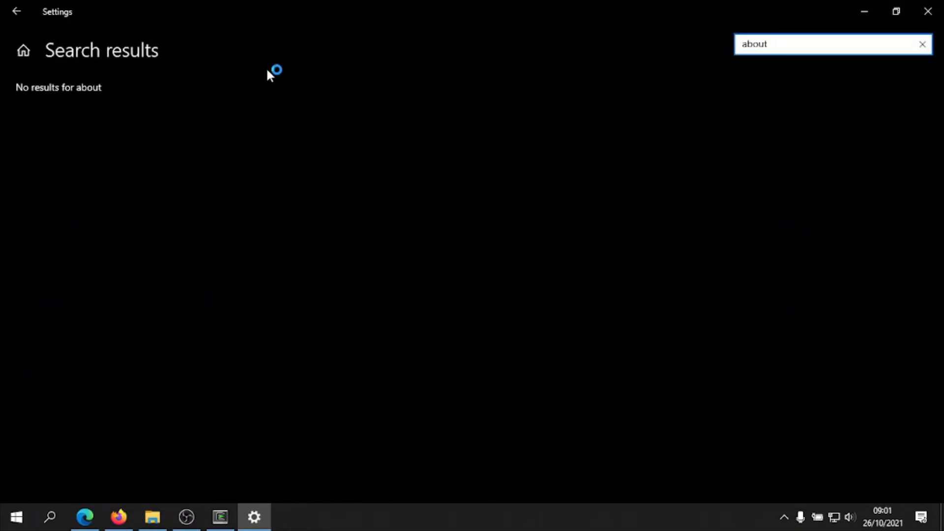
{"action": "type", "text": "a"}
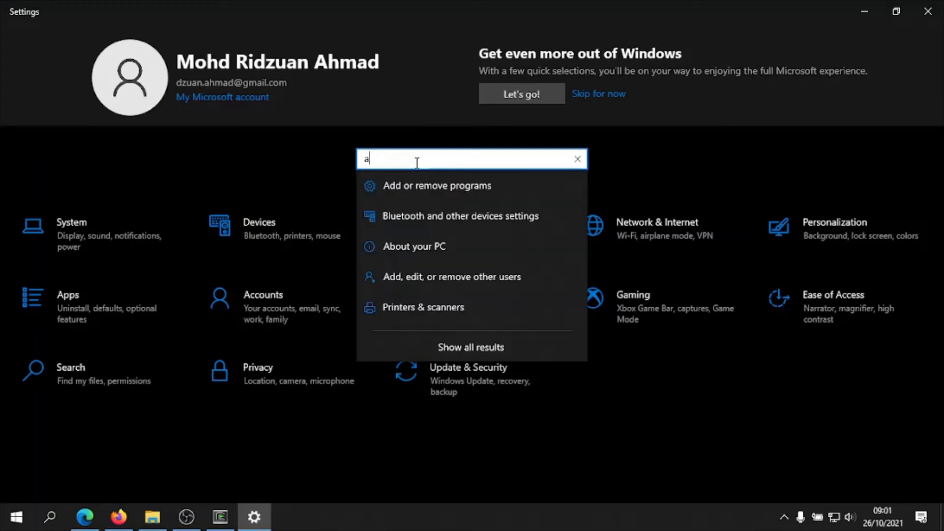
{"action": "type", "text": "bout"}
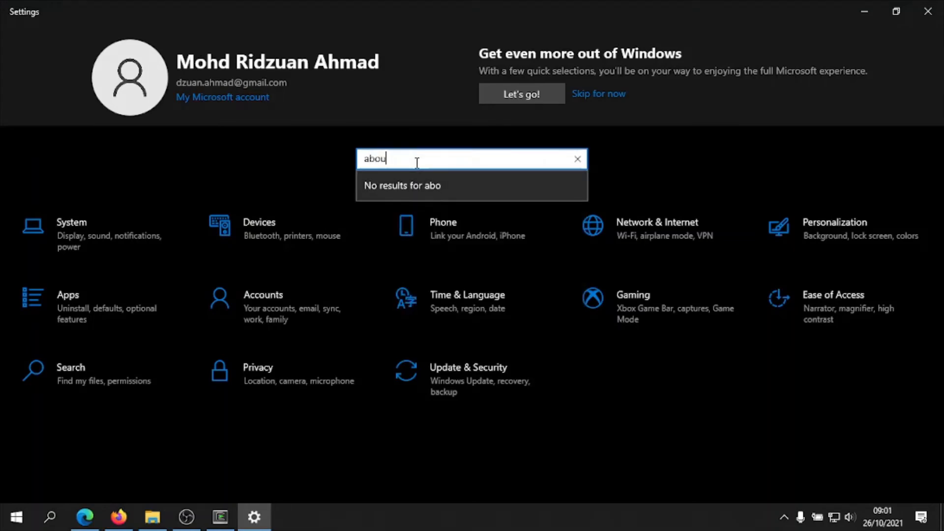
{"action": "key", "text": "Return"}
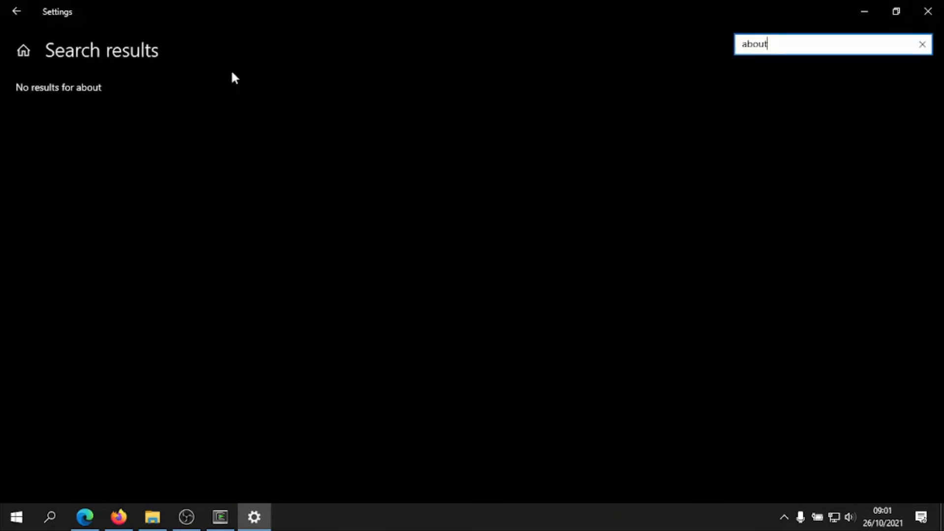
{"action": "left_click", "coordinate": [16, 11]}
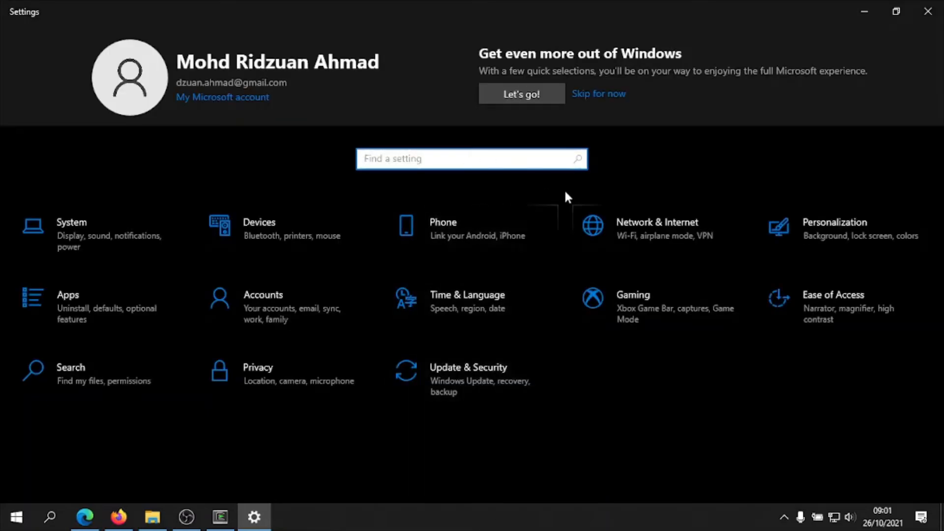
- Find the About your PC page and open the environment variables from its advanced system settings
{"action": "type", "text": "a"}
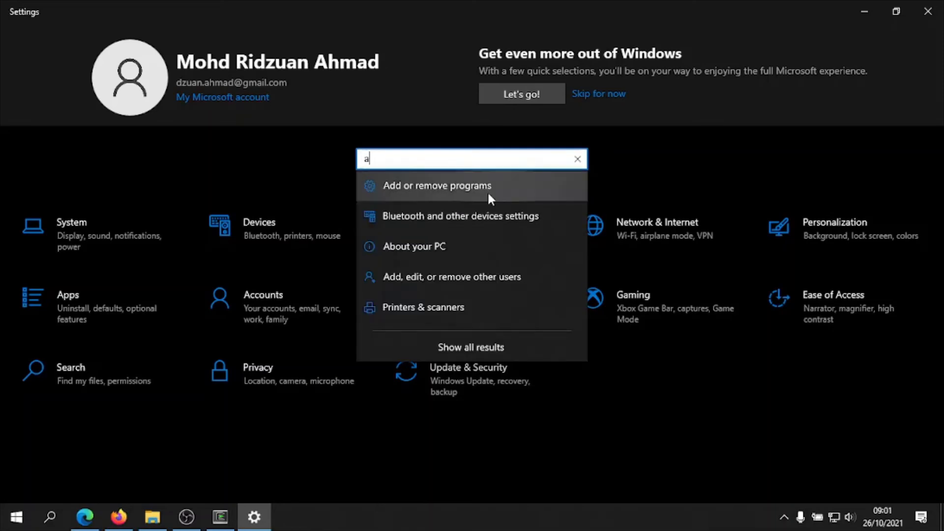
{"action": "left_click", "coordinate": [438, 249]}
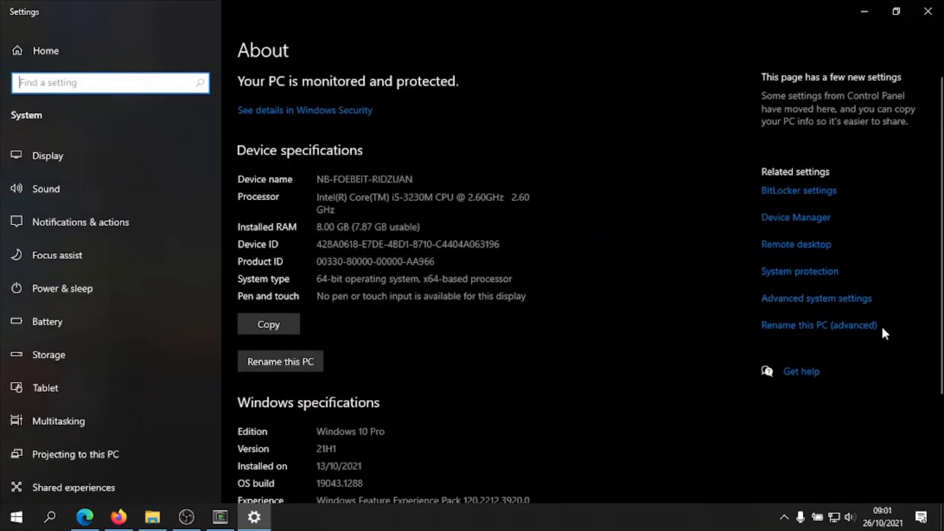
{"action": "left_click", "coordinate": [812, 302]}
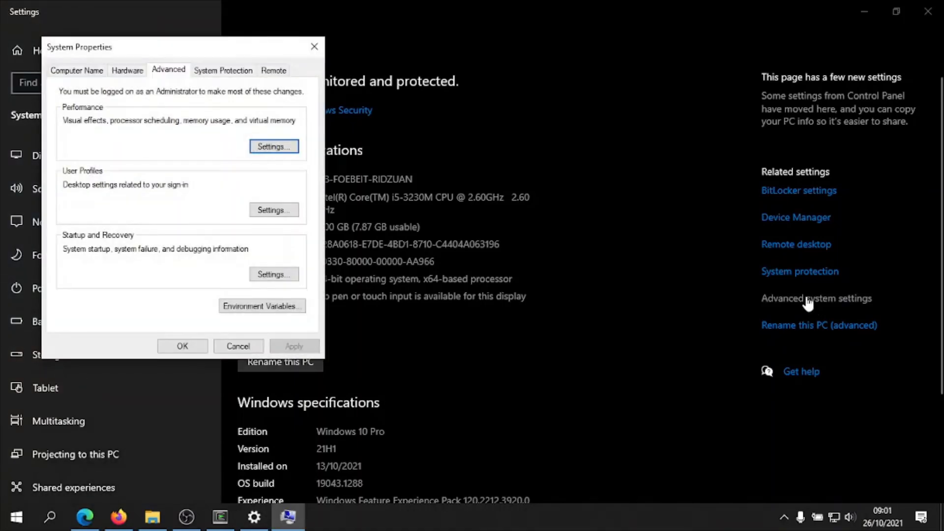
{"action": "left_click_drag", "start_coordinate": [166, 46], "coordinate": [350, 31]}
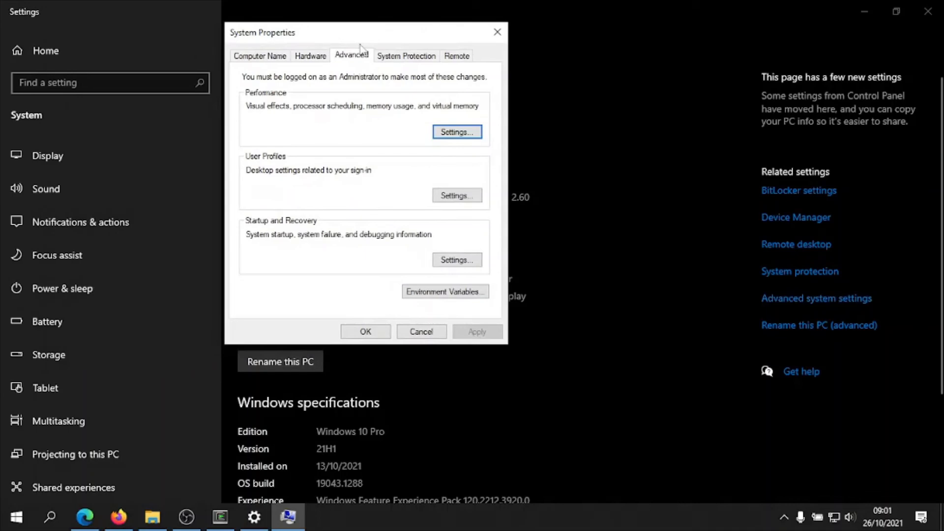
{"action": "left_click", "coordinate": [442, 291]}
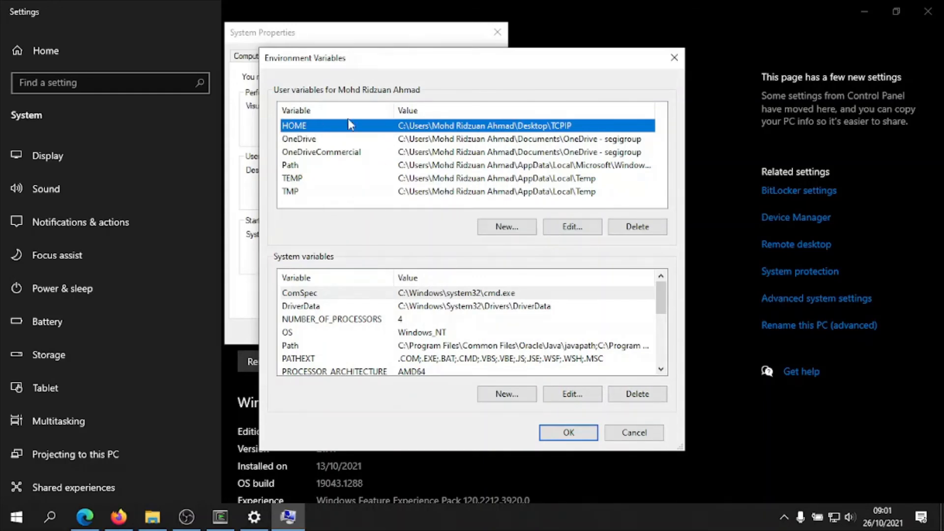
- Delete the existing HOME user variable and start a new user variable named HOME
{"action": "left_click", "coordinate": [636, 229]}
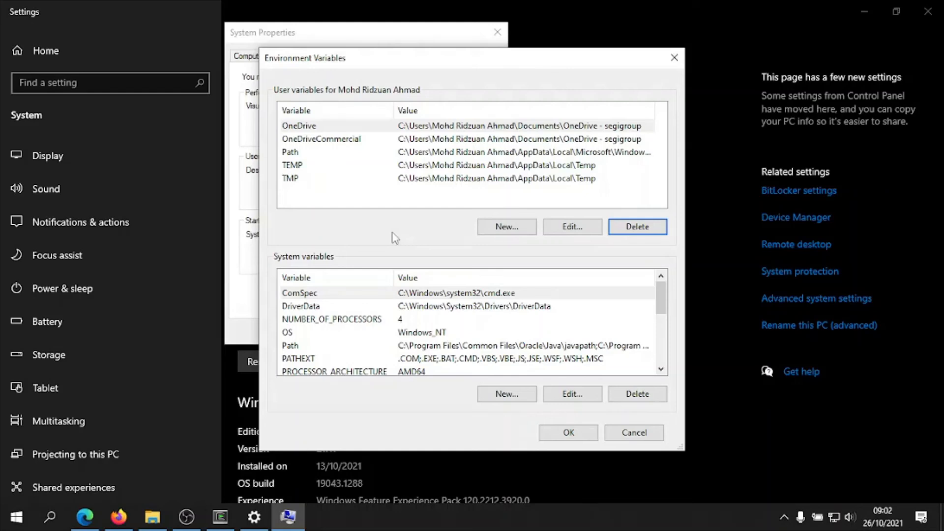
{"action": "left_click", "coordinate": [497, 228]}
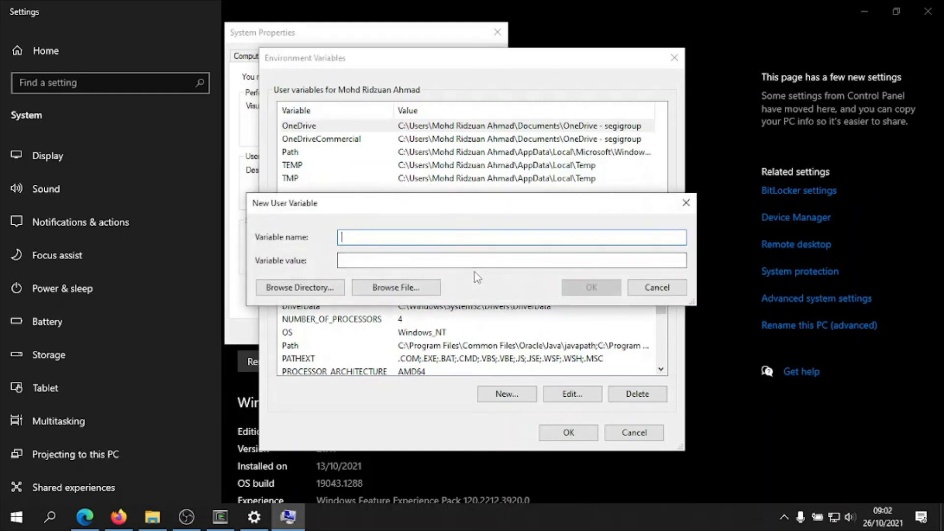
{"action": "type", "text": "HOME"}
- Set the HOME variable's value to the desktop's TCPIP folder, save the environment variables and close the system settings
{"action": "left_click", "coordinate": [326, 292]}
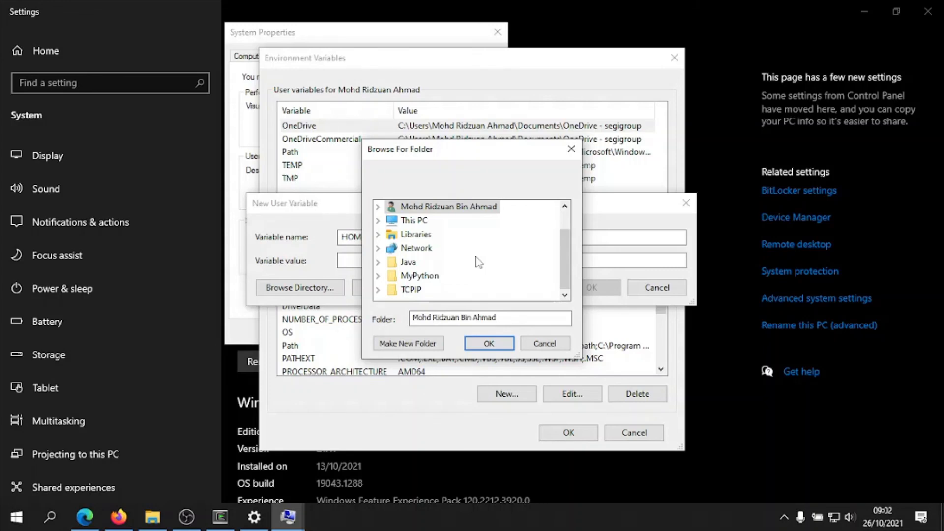
{"action": "scroll", "coordinate": [479, 263], "scroll_direction": "up", "scroll_amount": 1}
{"action": "left_click", "coordinate": [402, 207]}
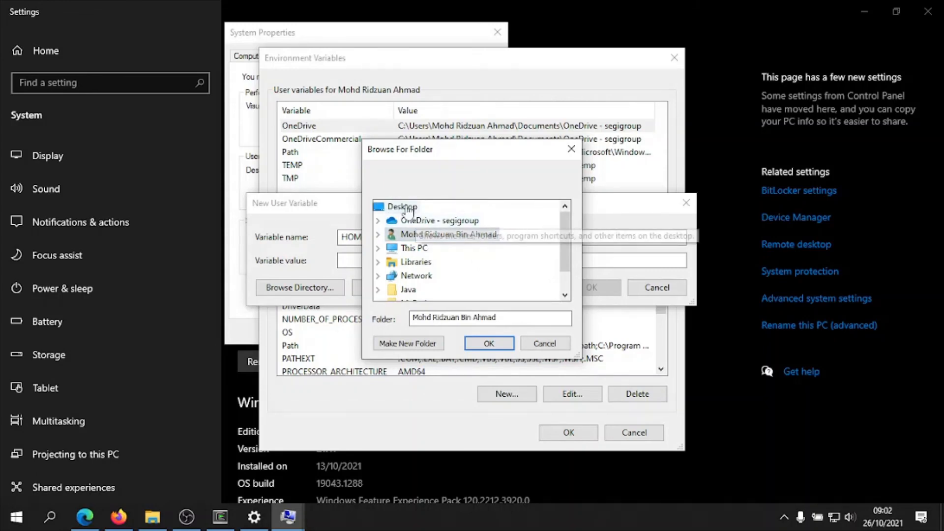
{"action": "scroll", "coordinate": [543, 297], "scroll_direction": "down", "scroll_amount": 1}
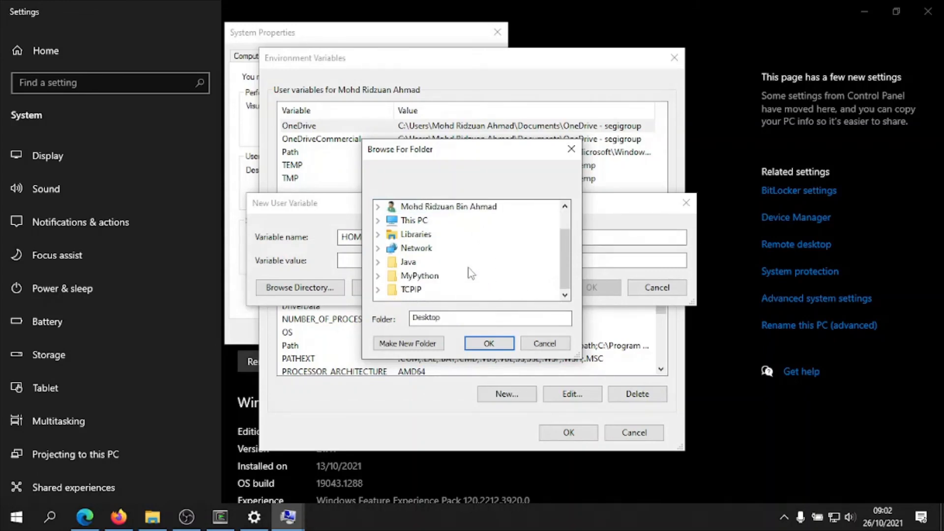
{"action": "left_click", "coordinate": [409, 291]}
{"action": "left_click", "coordinate": [495, 345]}
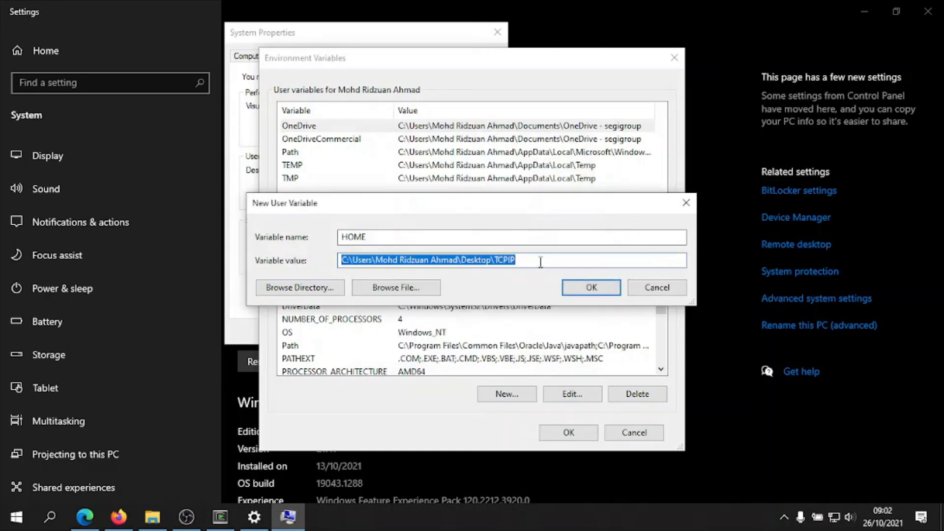
{"action": "left_click", "coordinate": [593, 288]}
{"action": "left_click", "coordinate": [569, 432]}
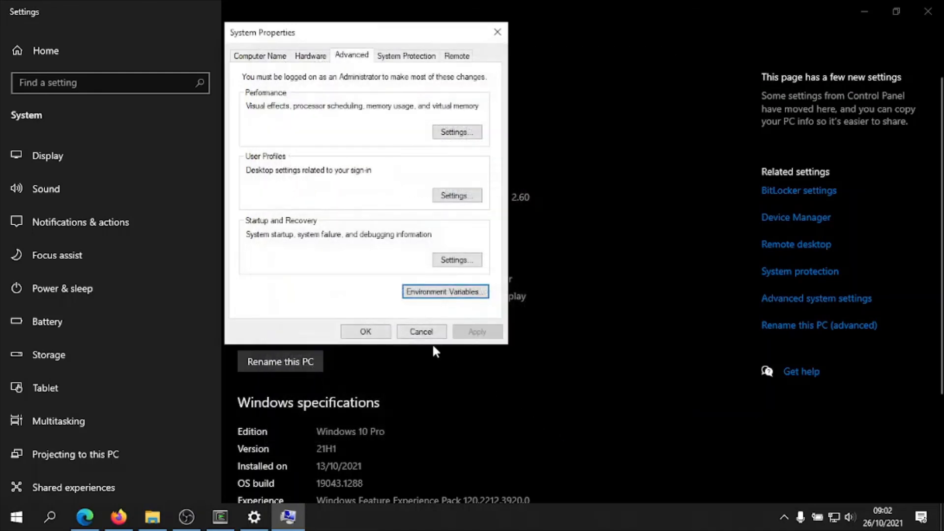
{"action": "left_click", "coordinate": [365, 330]}
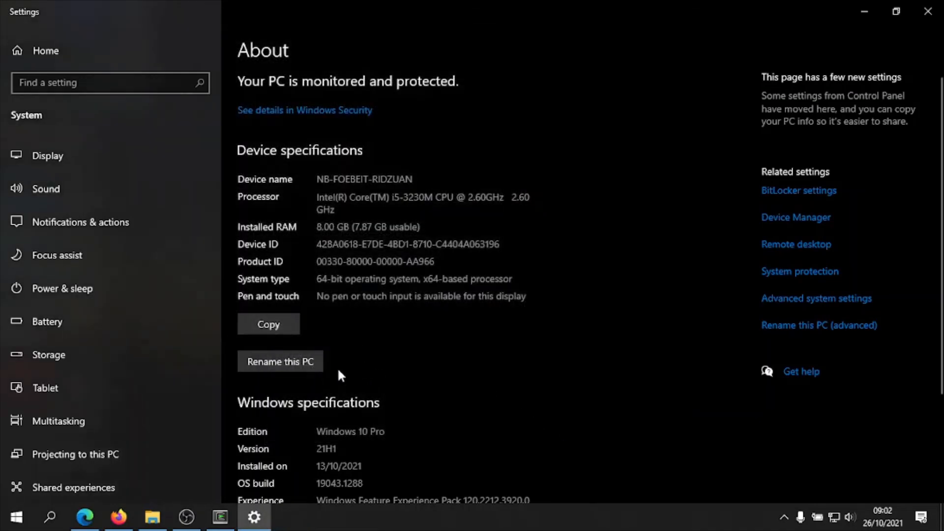
{"action": "left_click", "coordinate": [928, 14]}
- Exit the open Cygwin terminal session and start a new one with enlarged text, placed nearer the middle of the desktop
{"action": "left_click", "coordinate": [220, 517]}
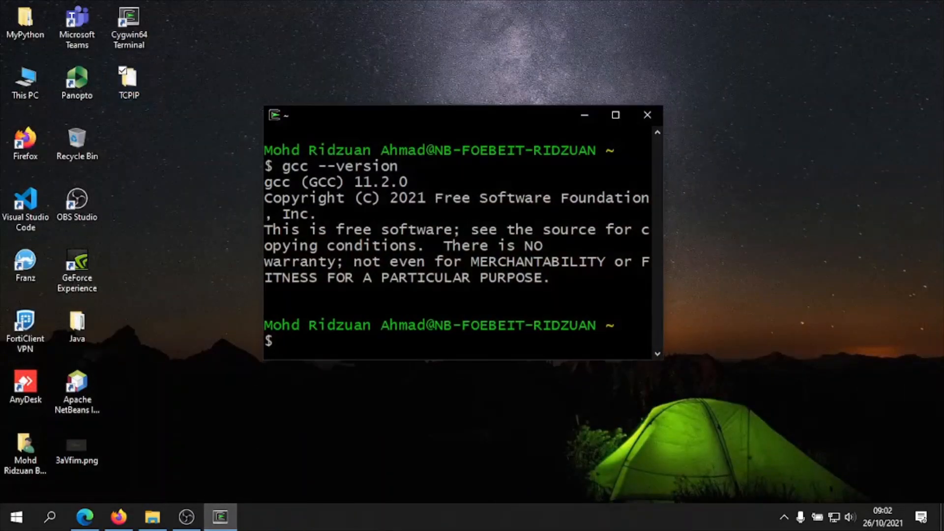
{"action": "type", "text": "exit"}
{"action": "key", "text": "Return"}
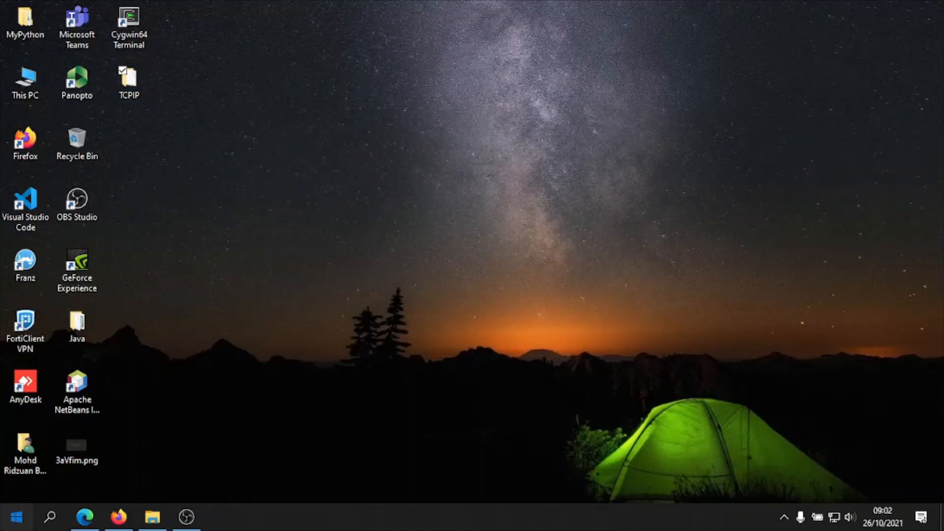
{"action": "left_click", "coordinate": [16, 516]}
{"action": "left_click", "coordinate": [95, 99]}
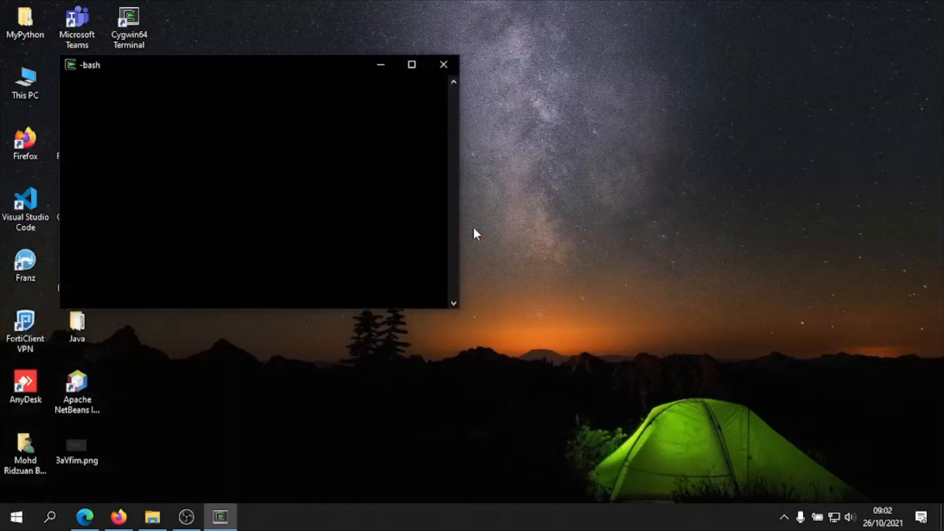
{"action": "left_click_drag", "start_coordinate": [232, 65], "coordinate": [414, 99]}
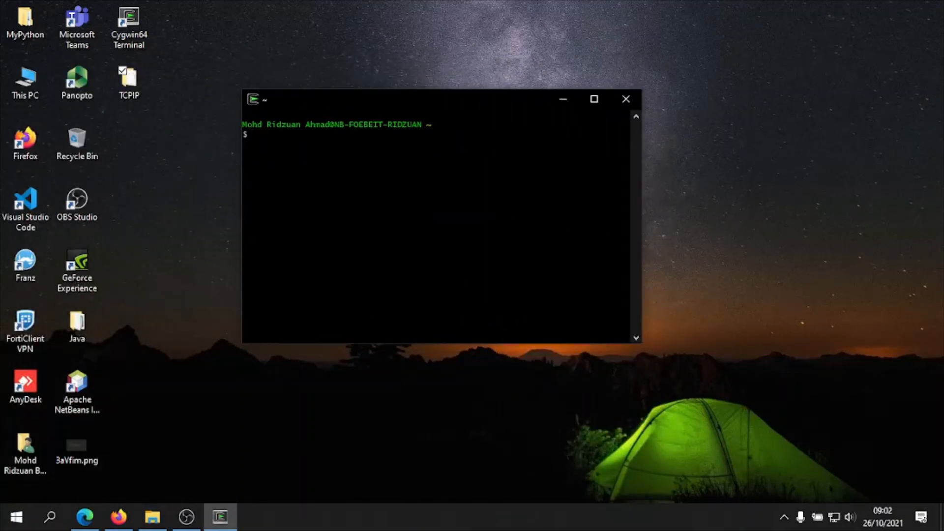
{"action": "scroll", "coordinate": [433, 211], "scroll_direction": "up", "scroll_amount": 9}
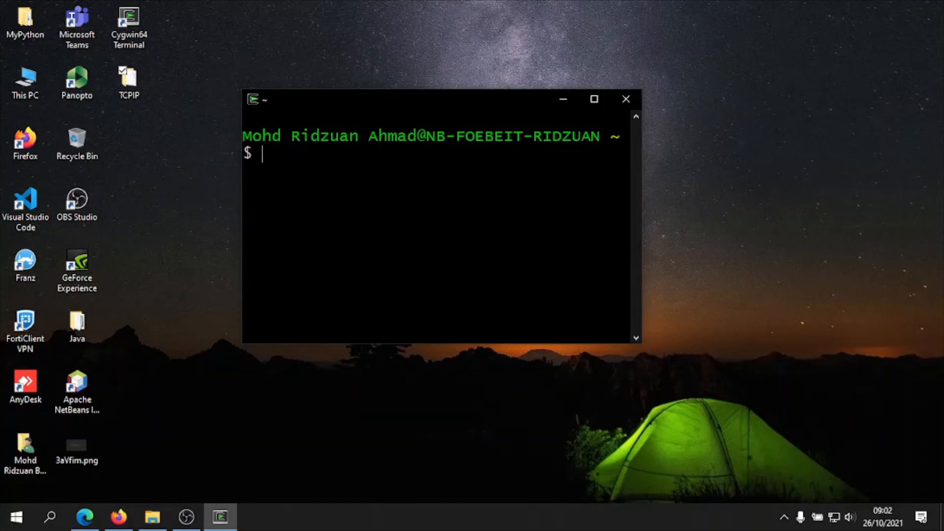
- List the terminal's home folder with ls and open the desktop's TCPIP folder to compare the contents
{"action": "type", "text": "ls"}
{"action": "key", "text": "Return"}
{"action": "left_click_drag", "start_coordinate": [624, 170], "coordinate": [226, 173]}
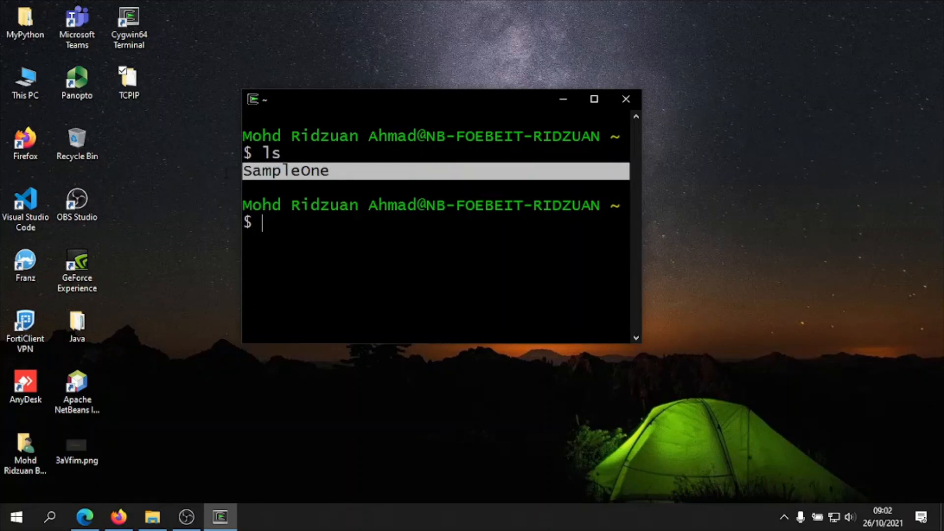
{"action": "left_click", "coordinate": [139, 100]}
{"action": "double_click", "coordinate": [138, 98]}
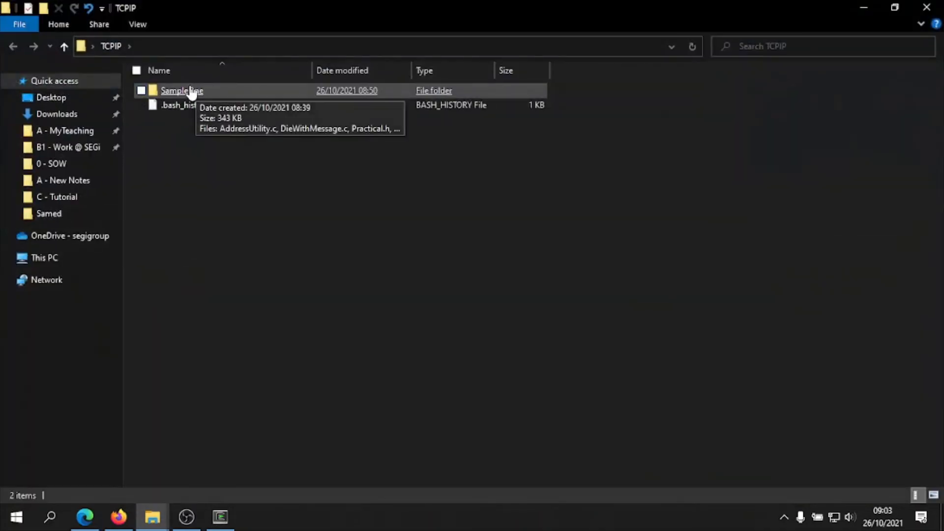
- Change the Cygwin terminal's directory to sampleone and widen the terminal window
{"action": "left_click", "coordinate": [220, 516]}
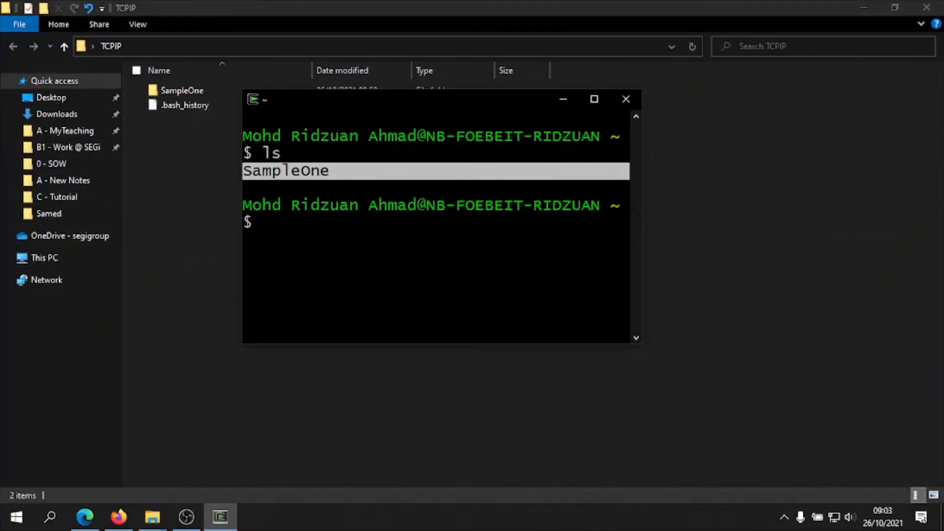
{"action": "type", "text": "cd "}
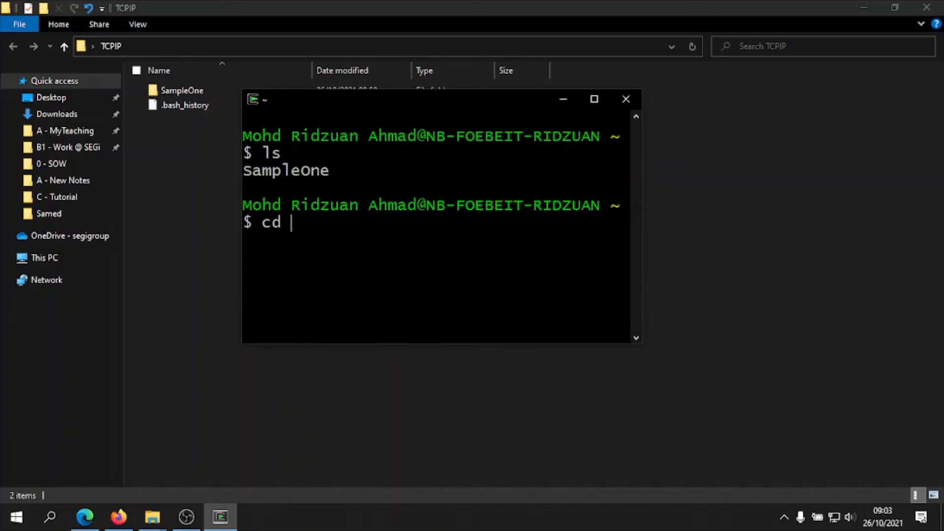
{"action": "type", "text": "sampl"}
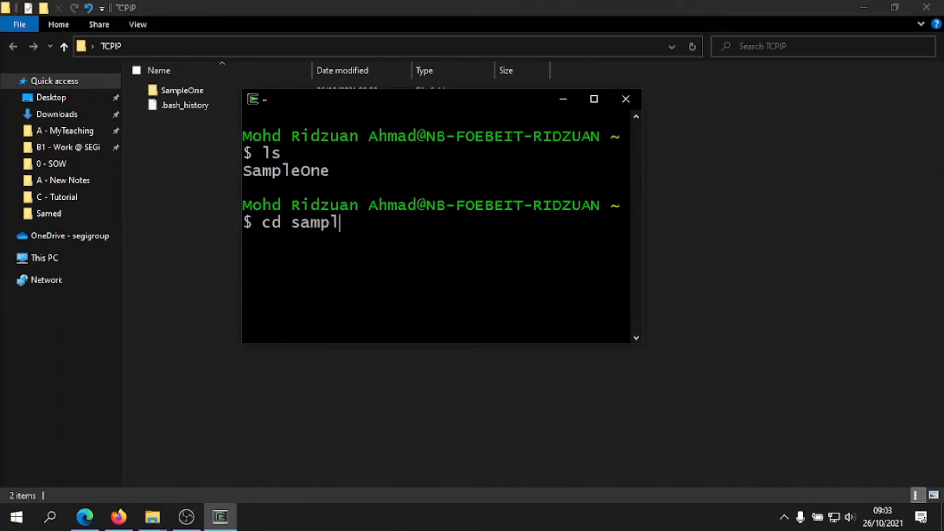
{"action": "type", "text": "eone"}
{"action": "key", "text": "Return"}
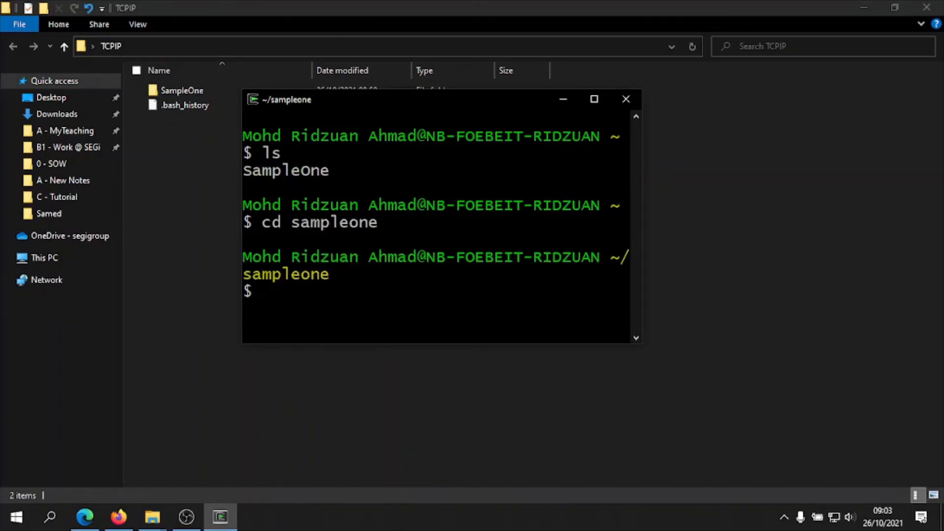
{"action": "left_click_drag", "start_coordinate": [642, 186], "coordinate": [835, 178]}
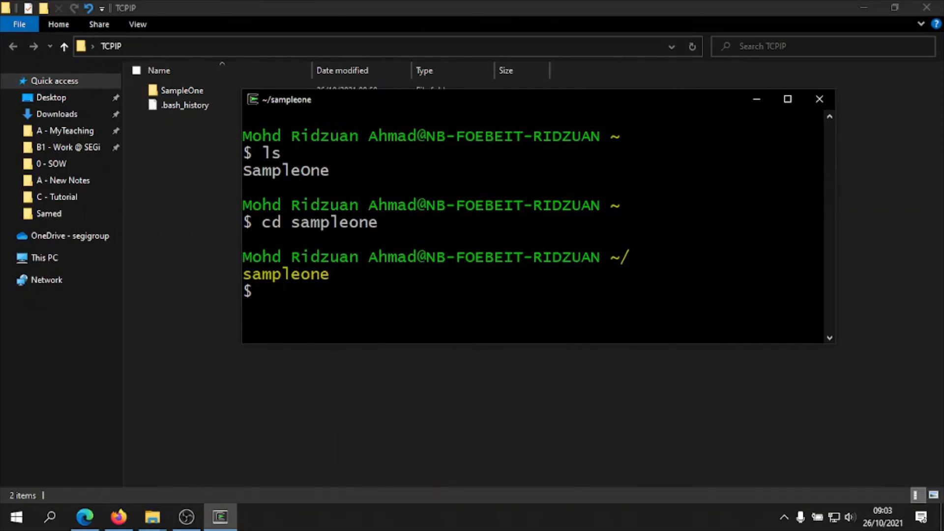